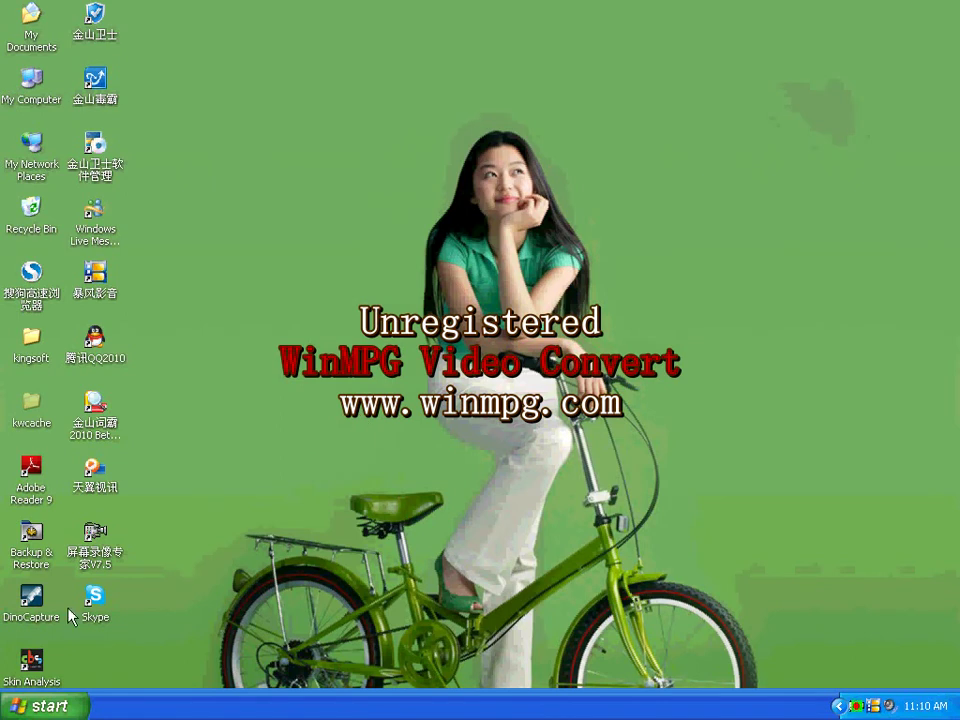
# Launch CBS Skin Analysis System and log in as admin with the account password.
pyautogui.doubleClick(32, 661)
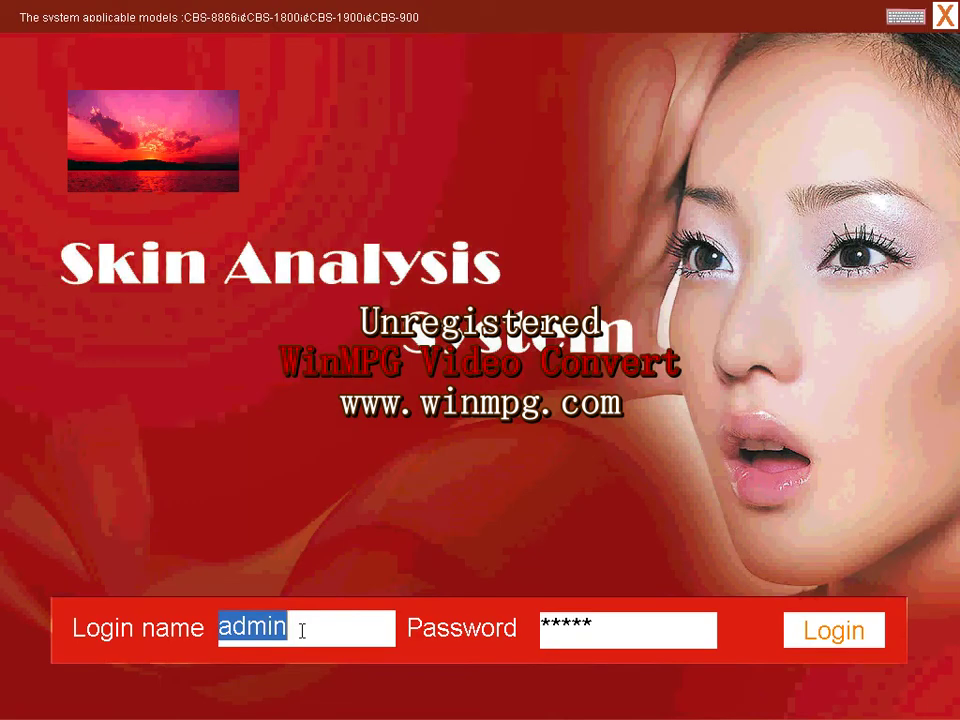
pyautogui.press('BackSpace')
pyautogui.click(609, 627)
pyautogui.press('BackSpace')
pyautogui.press('BackSpace')
pyautogui.press('BackSpace')
pyautogui.press('BackSpace')
pyautogui.press('BackSpace')
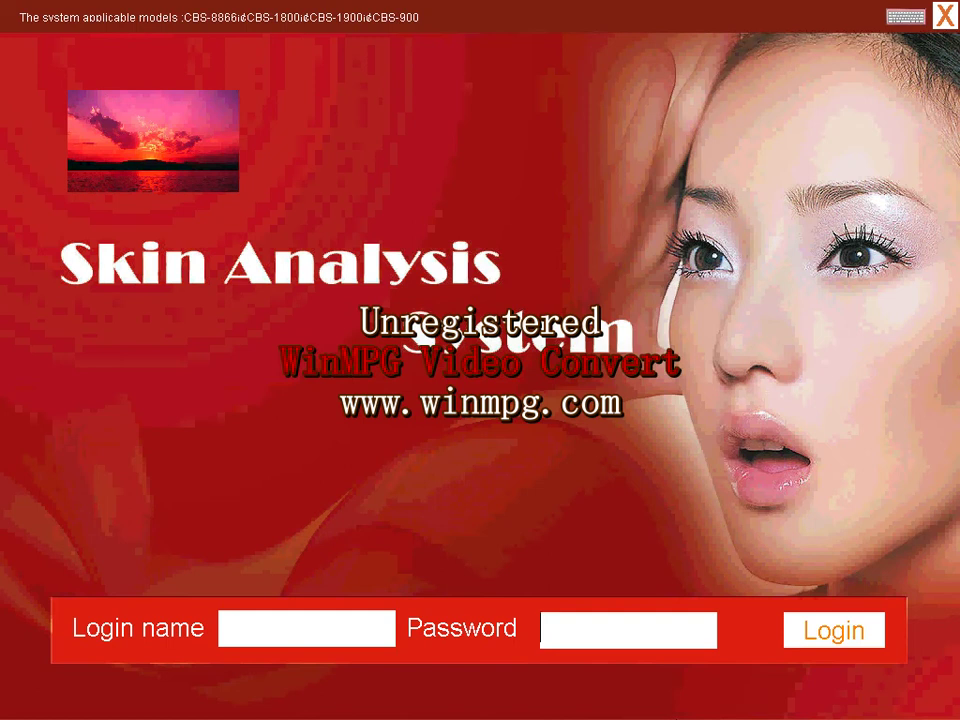
pyautogui.write('**')
pyautogui.press('BackSpace')
pyautogui.press('BackSpace')
pyautogui.click(369, 627)
pyautogui.write('admin')
pyautogui.click(619, 630)
pyautogui.write('*****')
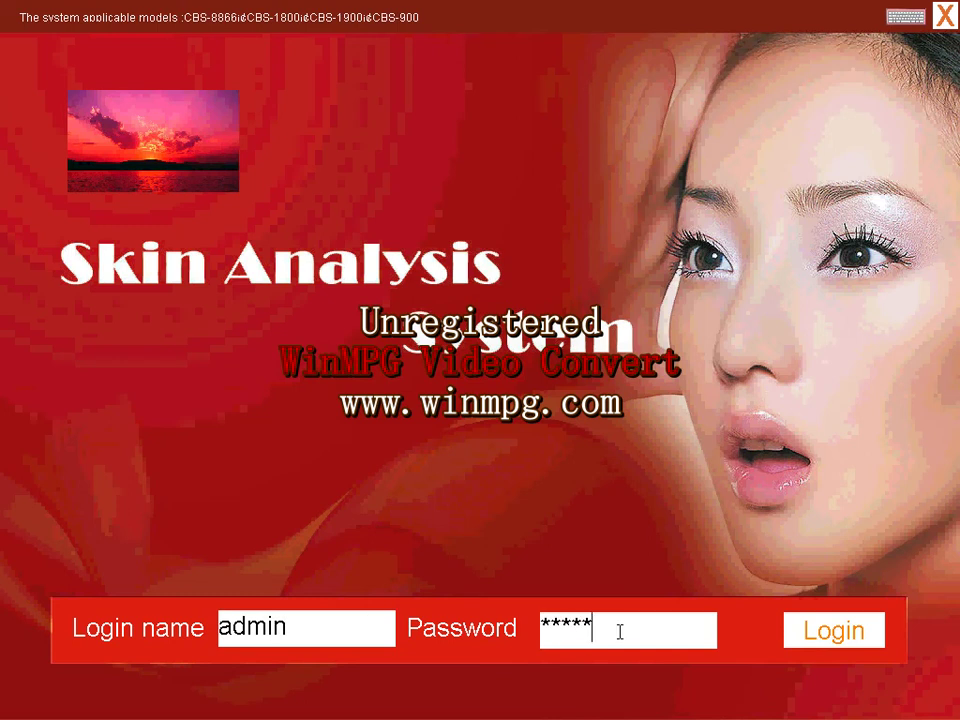
pyautogui.click(842, 636)
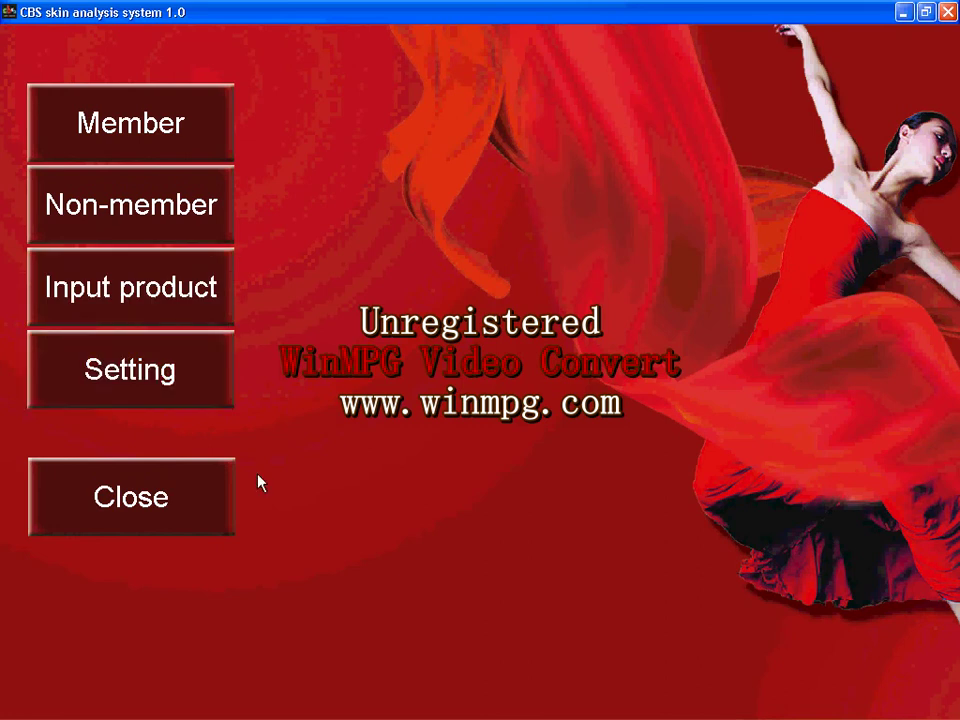
# Go to Input product and begin a new product entry.
pyautogui.click(208, 291)
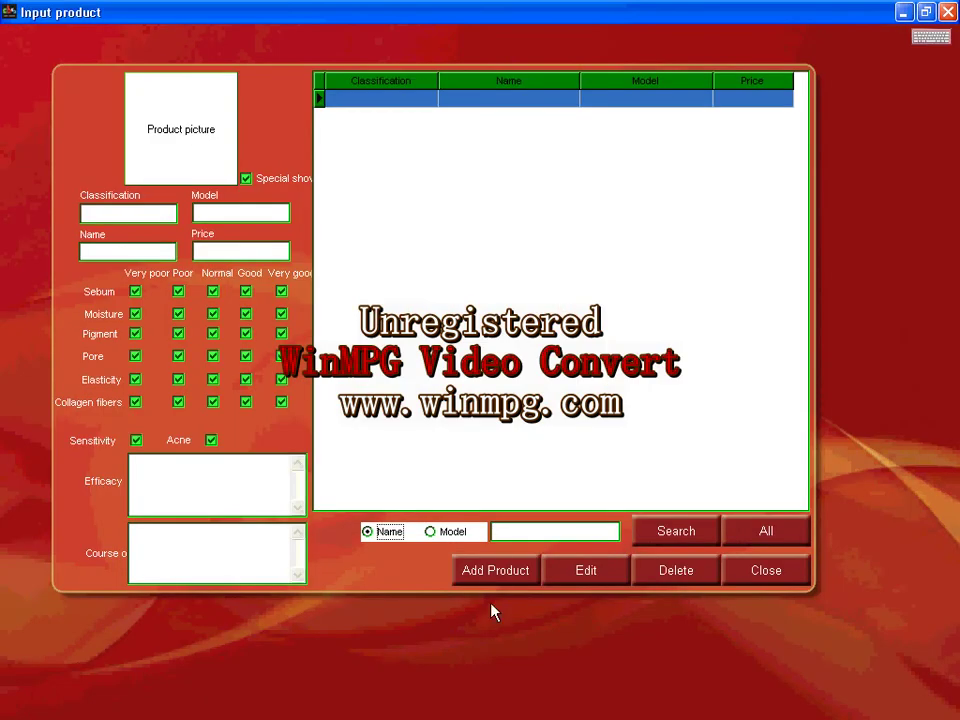
pyautogui.click(496, 575)
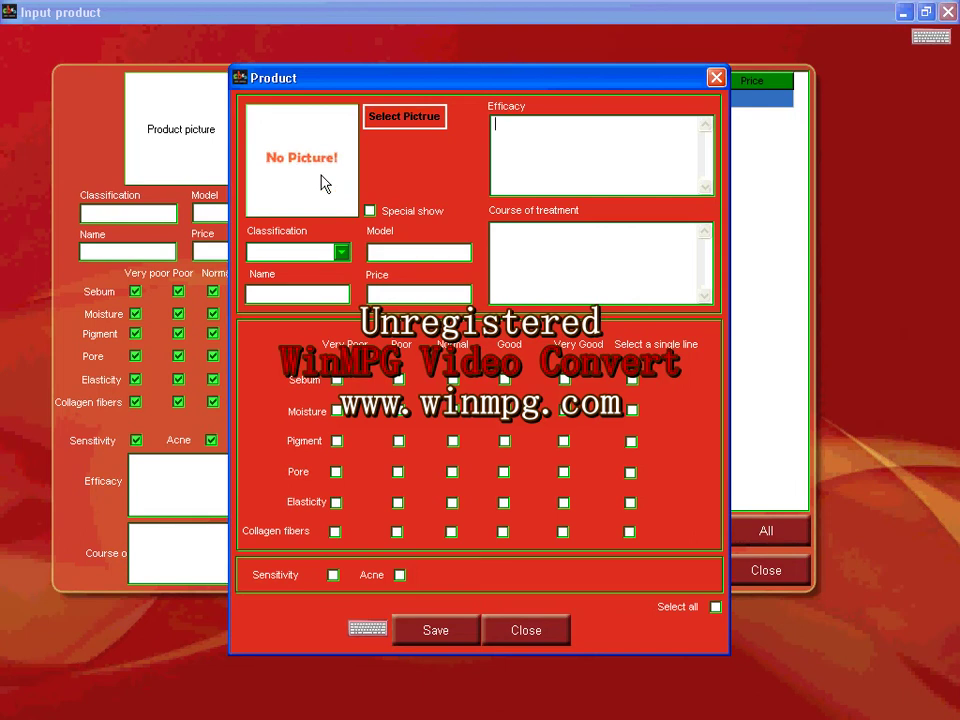
# Use the Sunset image from Sample Pictures as the product picture.
pyautogui.click(409, 120)
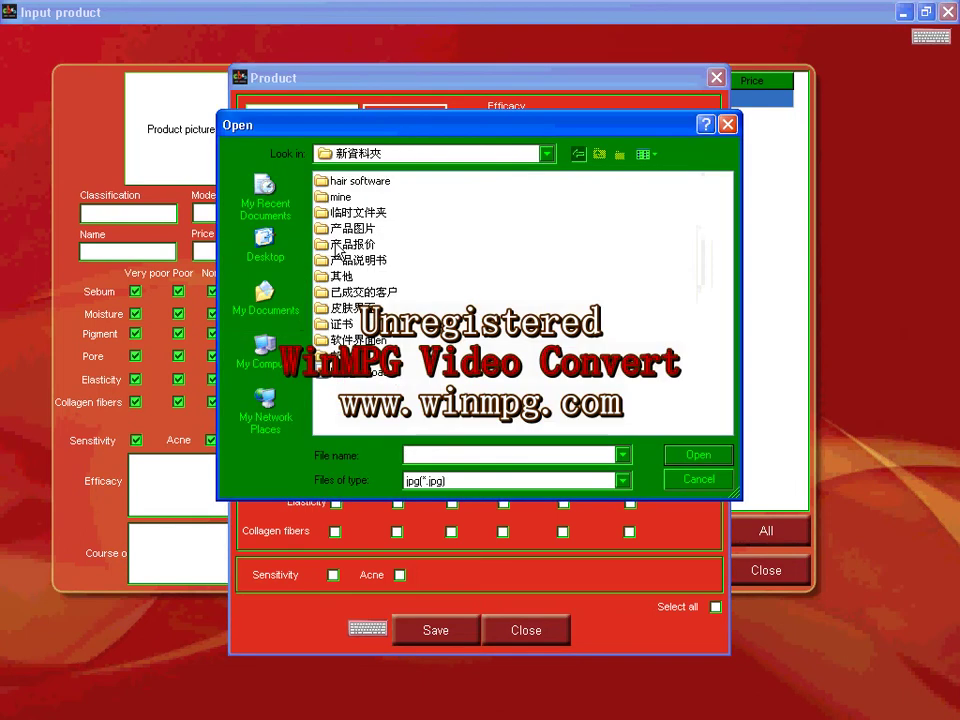
pyautogui.click(265, 305)
pyautogui.doubleClick(367, 214)
pyautogui.doubleClick(375, 203)
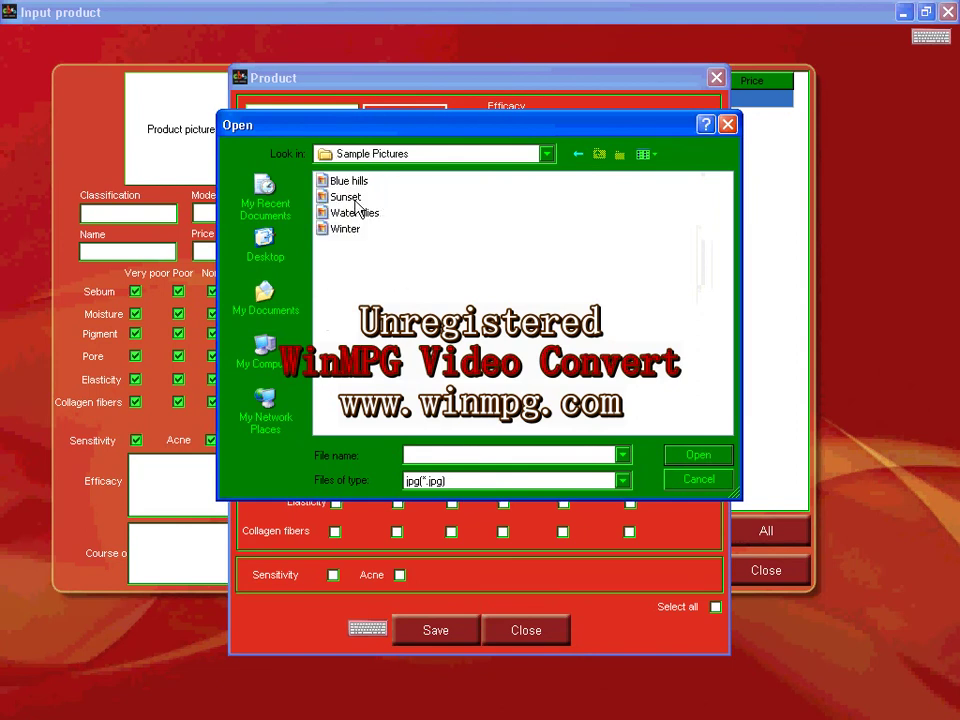
pyautogui.doubleClick(352, 199)
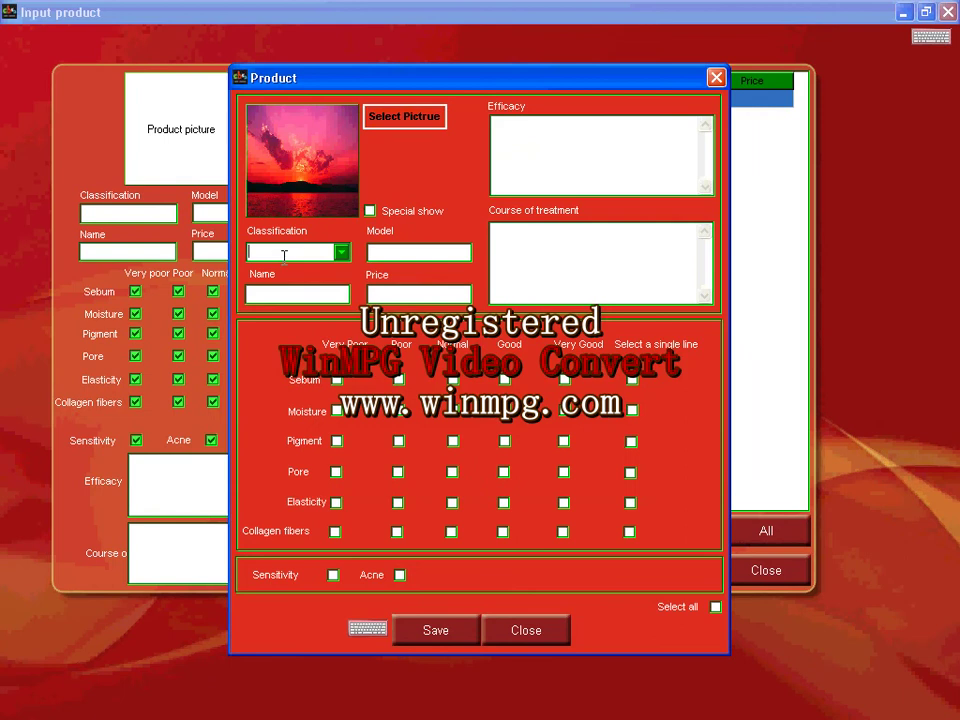
# Fill in classification moisture, model cdf, name dabao and price $123.
pyautogui.write('moisture')
pyautogui.press('Return')
pyautogui.click(391, 253)
pyautogui.write('cdf')
pyautogui.click(320, 297)
pyautogui.write('dabao')
pyautogui.click(397, 293)
pyautogui.write('$123')
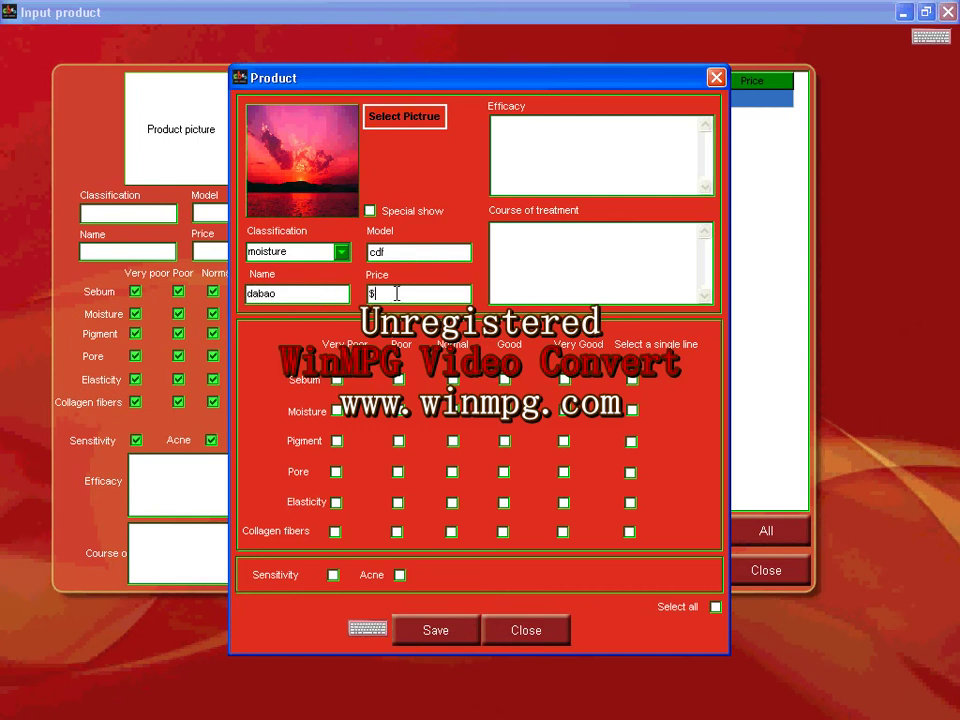
# Tick every Sebum, Moisture, Pigment and Elasticity rating for dabao.
pyautogui.click(527, 148)
pyautogui.doubleClick(274, 293)
pyautogui.click(633, 380)
pyautogui.click(632, 410)
pyautogui.click(631, 441)
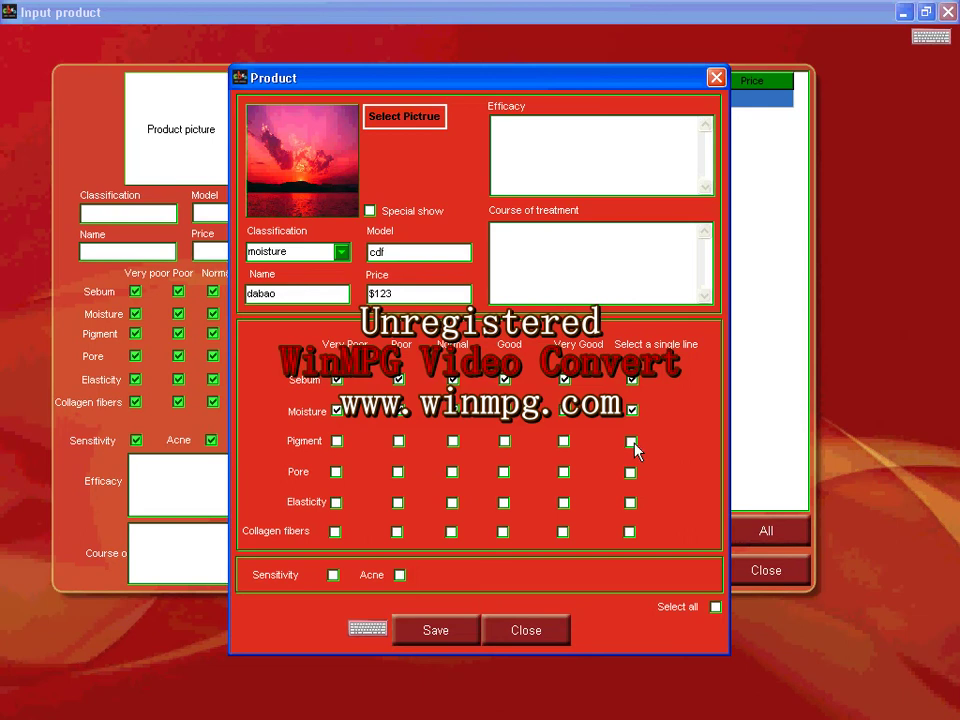
pyautogui.click(630, 503)
# Enter 'dfds' as the product's efficacy description.
pyautogui.click(598, 163)
pyautogui.write('dfds')
pyautogui.click(591, 272)
# Enter 'fsdf' as the course of treatment, save the product, and go to Settings.
pyautogui.write('fsdf')
pyautogui.click(470, 630)
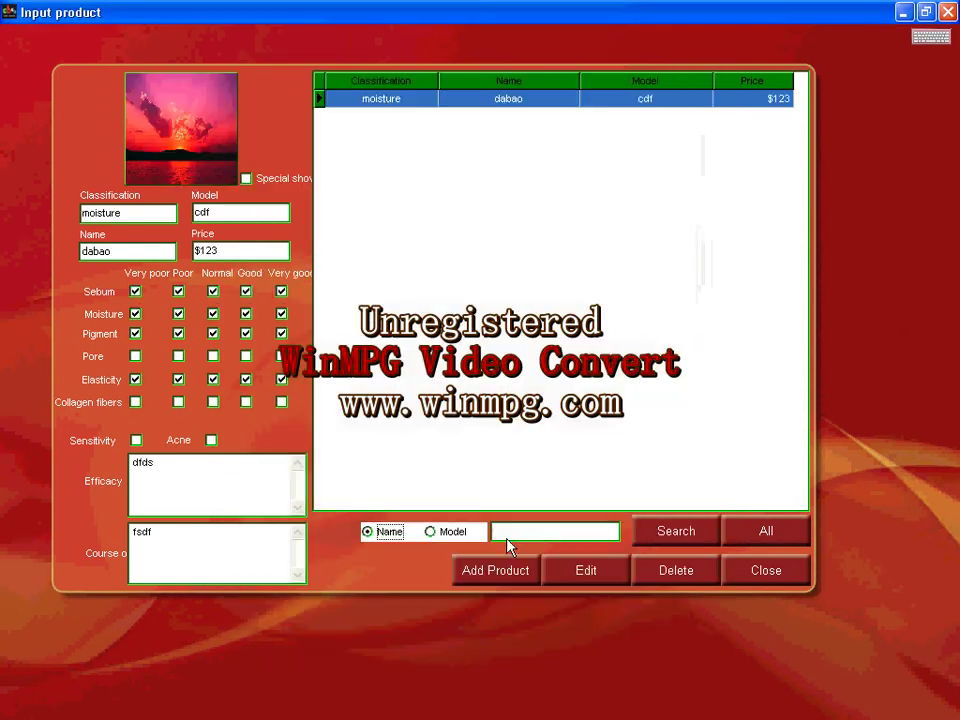
pyautogui.click(947, 12)
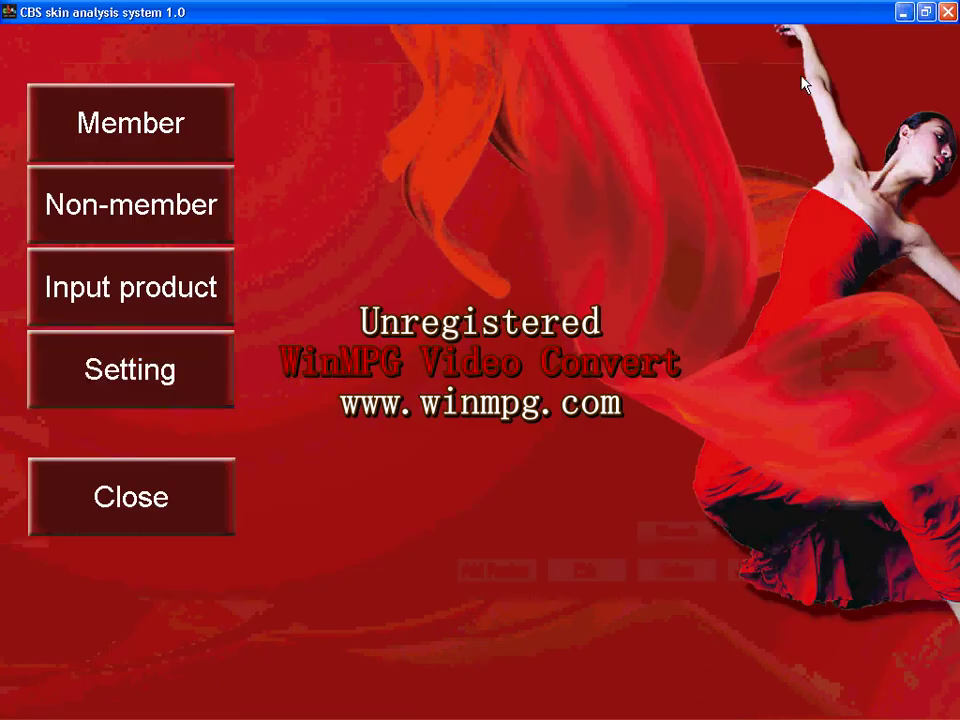
pyautogui.click(165, 367)
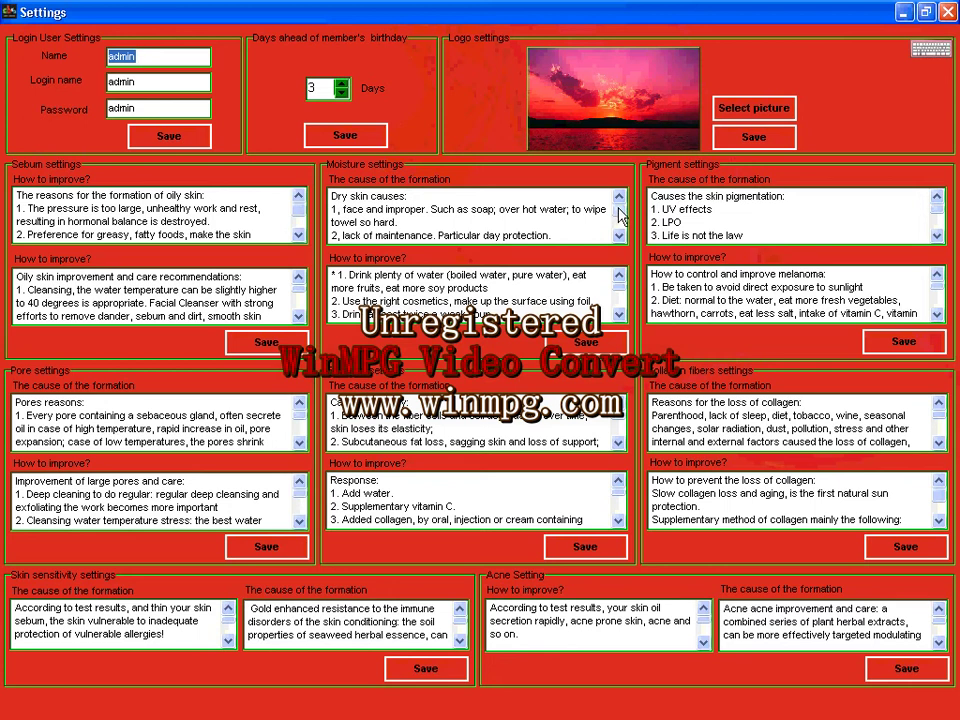
pyautogui.moveTo(619, 214)
pyautogui.mouseDown()
pyautogui.moveTo(620, 229)
pyautogui.moveTo(619, 205)
pyautogui.moveTo(618, 229)
pyautogui.mouseUp()
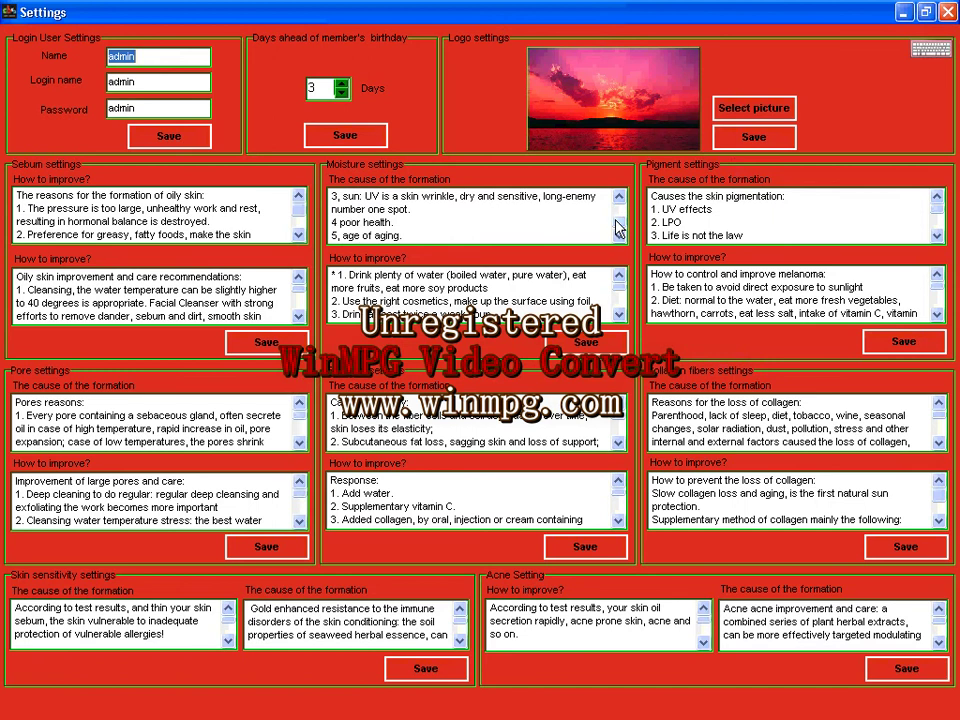
pyautogui.moveTo(619, 228); pyautogui.dragTo(619, 205)
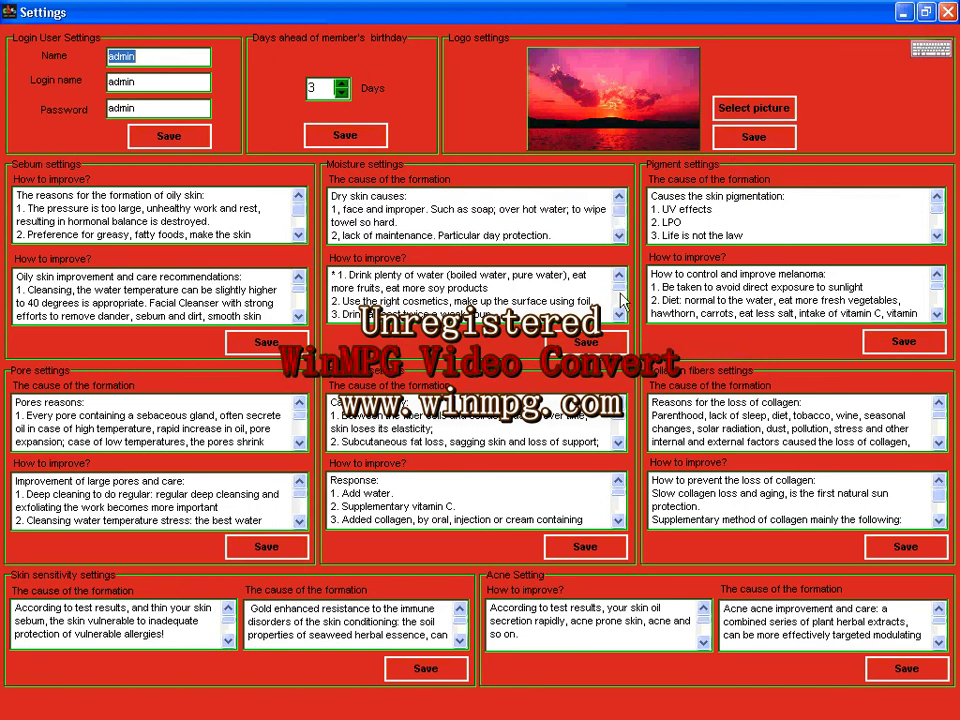
pyautogui.moveTo(619, 283); pyautogui.dragTo(617, 316)
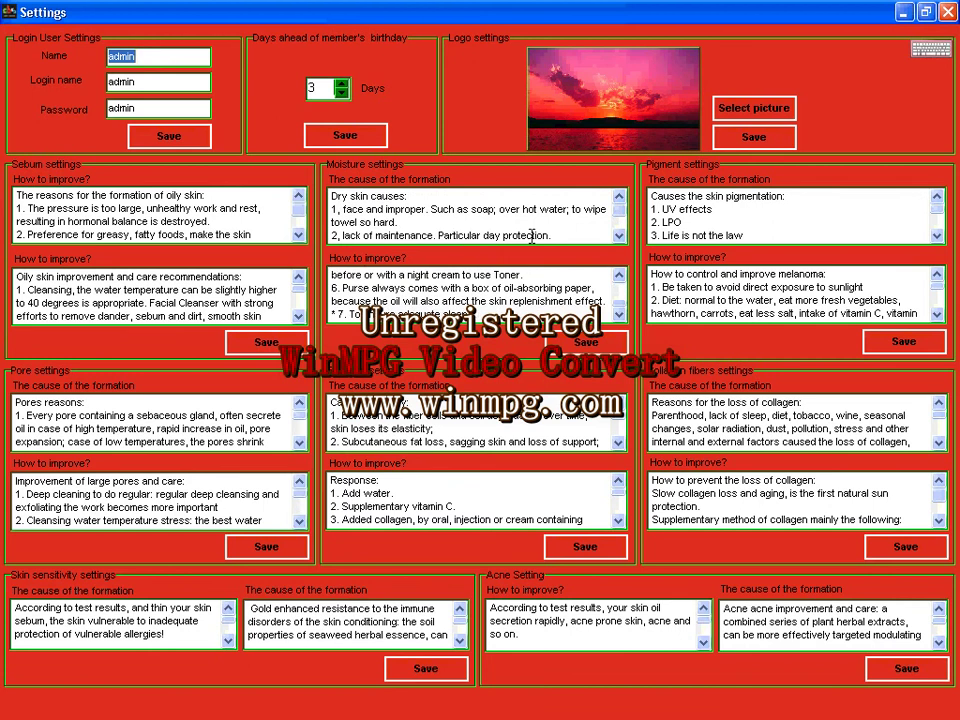
pyautogui.moveTo(527, 235); pyautogui.dragTo(331, 196)
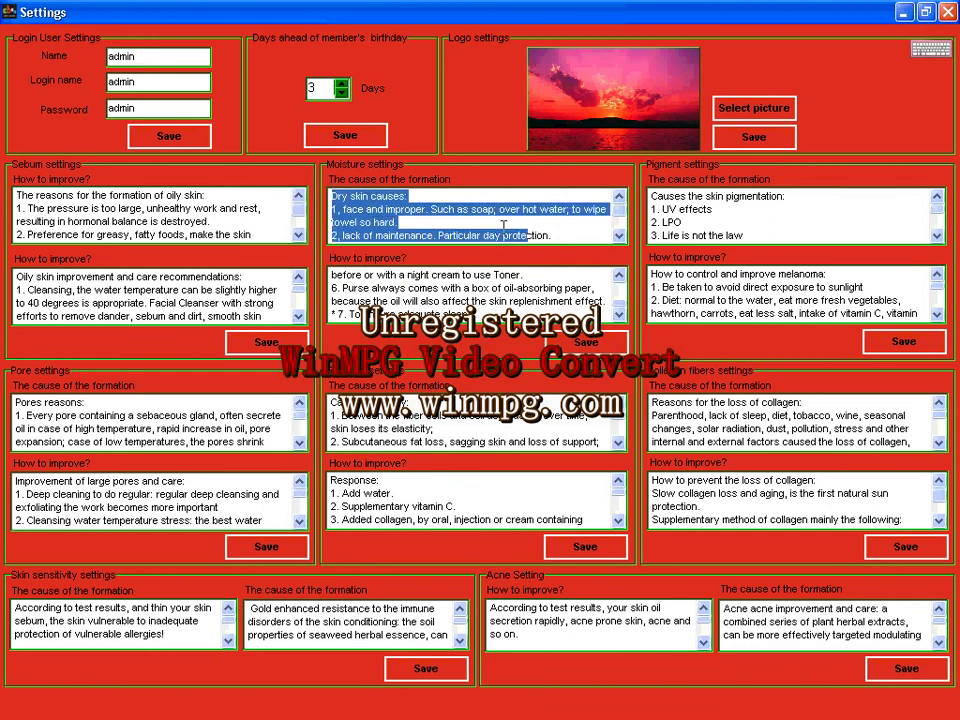
pyautogui.click(515, 298)
pyautogui.moveTo(345, 313)
pyautogui.mouseDown()
pyautogui.moveTo(390, 300)
pyautogui.moveTo(342, 288)
pyautogui.mouseUp()
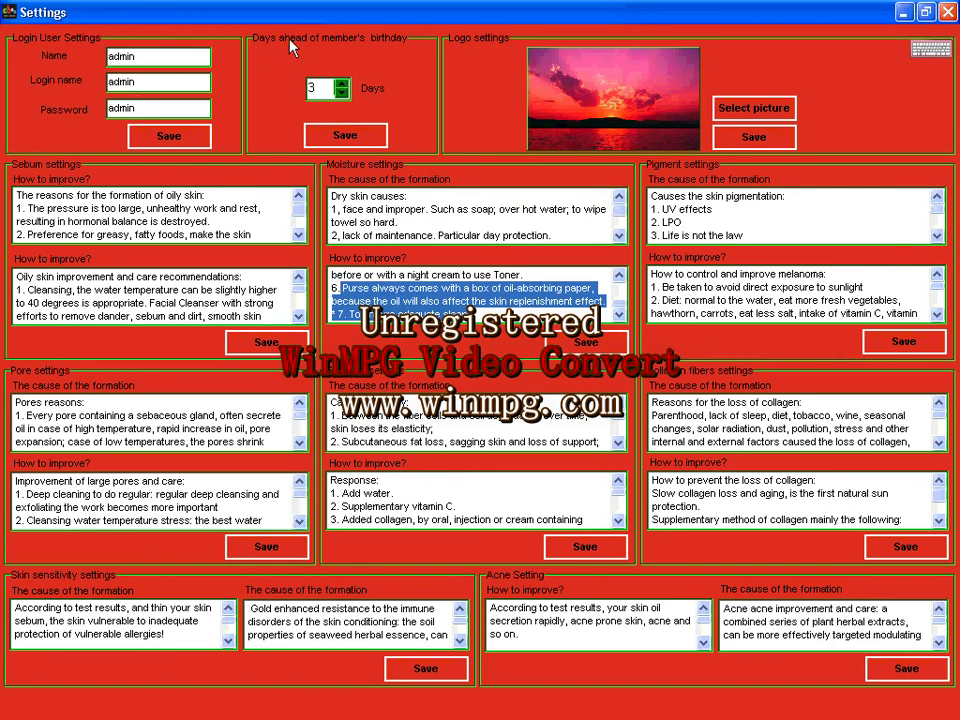
pyautogui.click(343, 83)
pyautogui.click(343, 93)
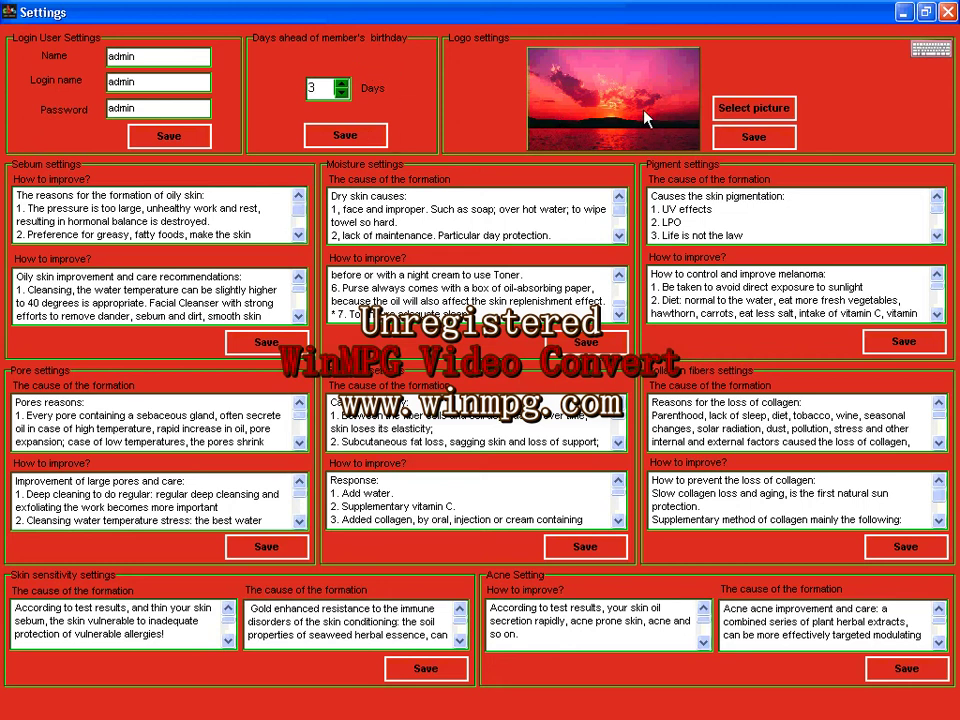
# Change the logo to the Water lilies picture and close Settings.
pyautogui.click(728, 108)
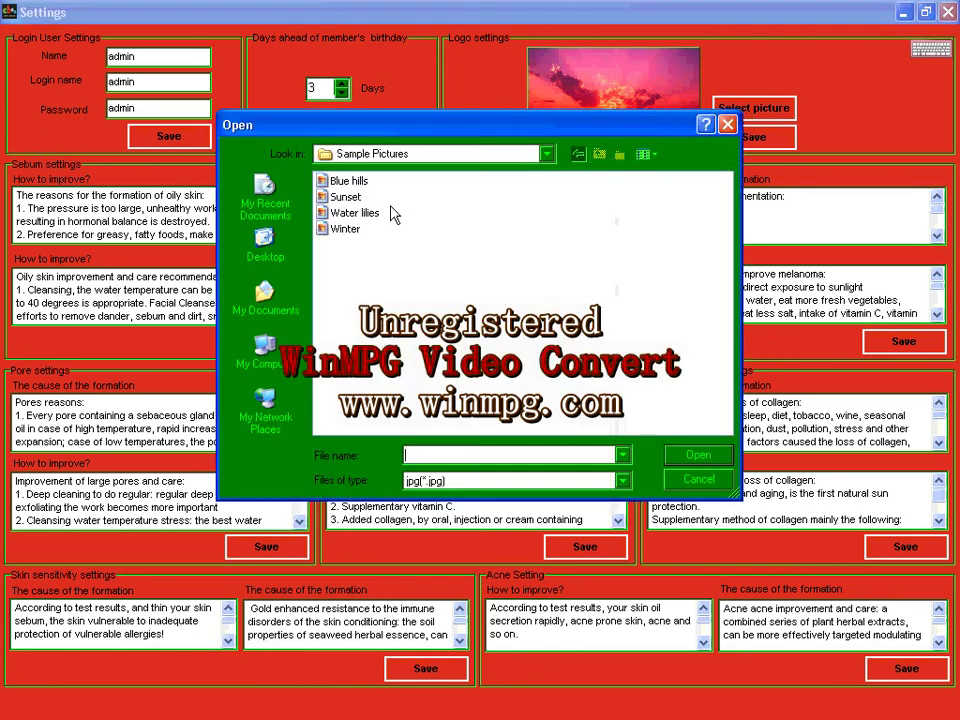
pyautogui.doubleClick(350, 213)
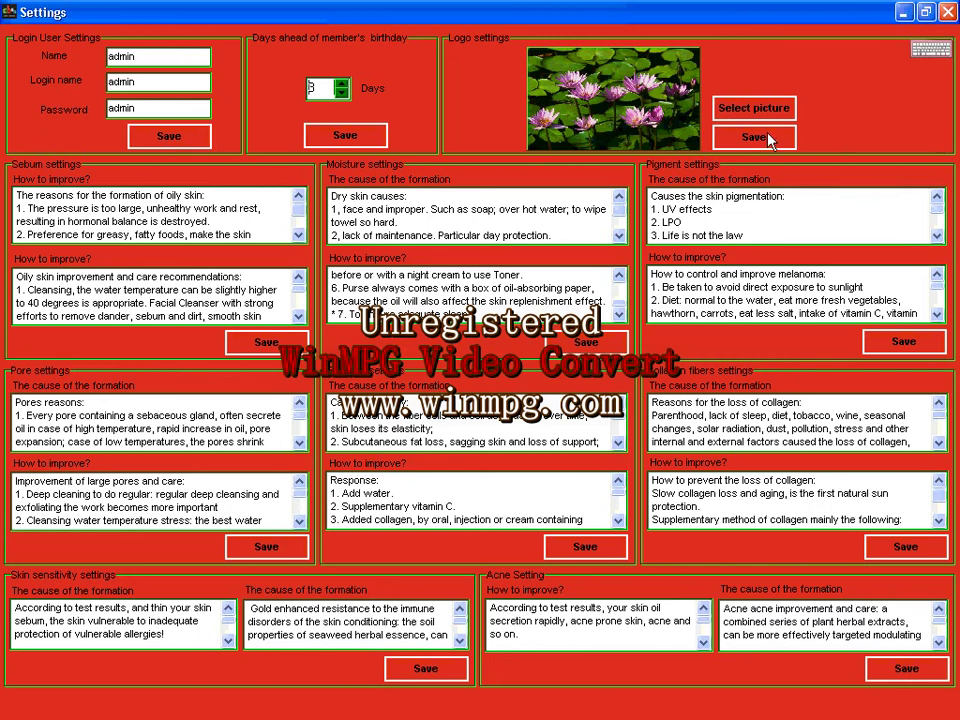
pyautogui.click(947, 12)
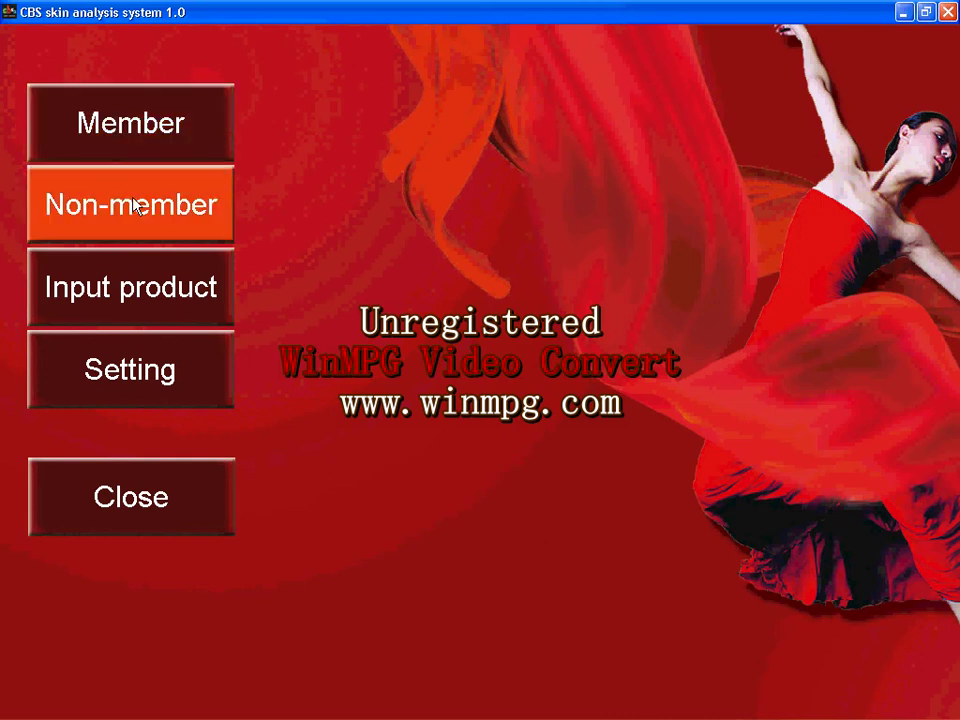
# Start a non-member analysis with birth year 1988, then close the Analysis window.
pyautogui.click(136, 204)
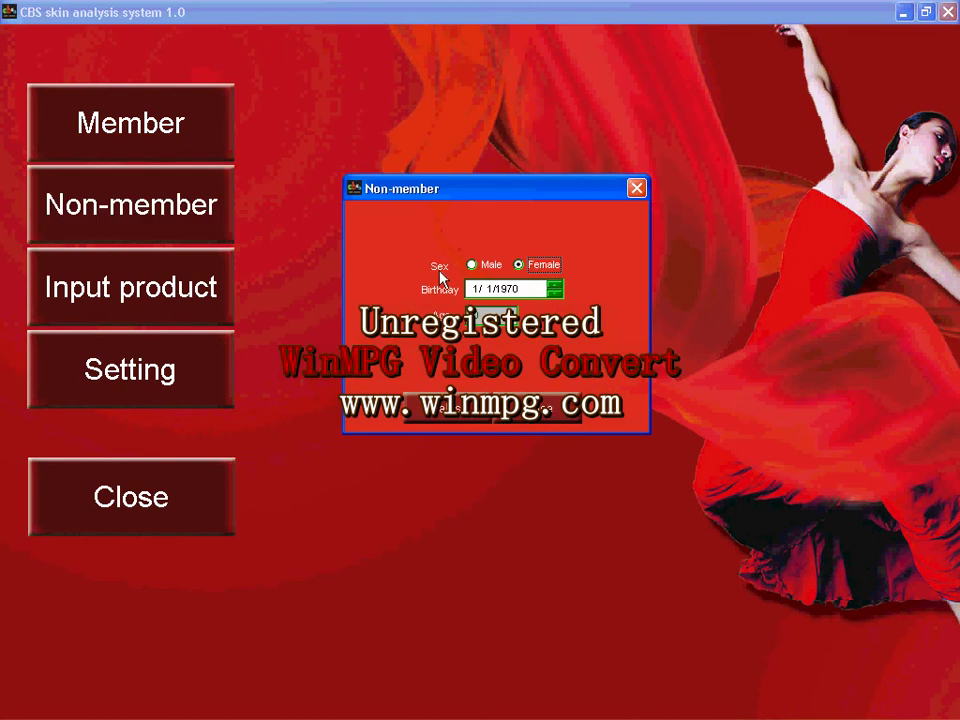
pyautogui.click(516, 289)
pyautogui.write('1988')
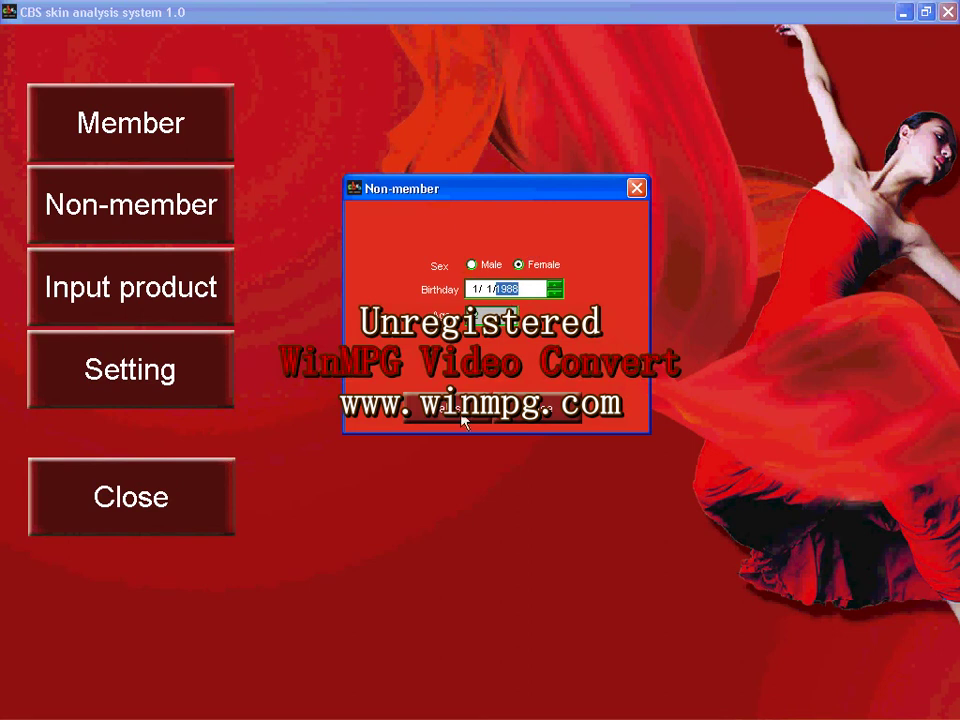
pyautogui.click(463, 419)
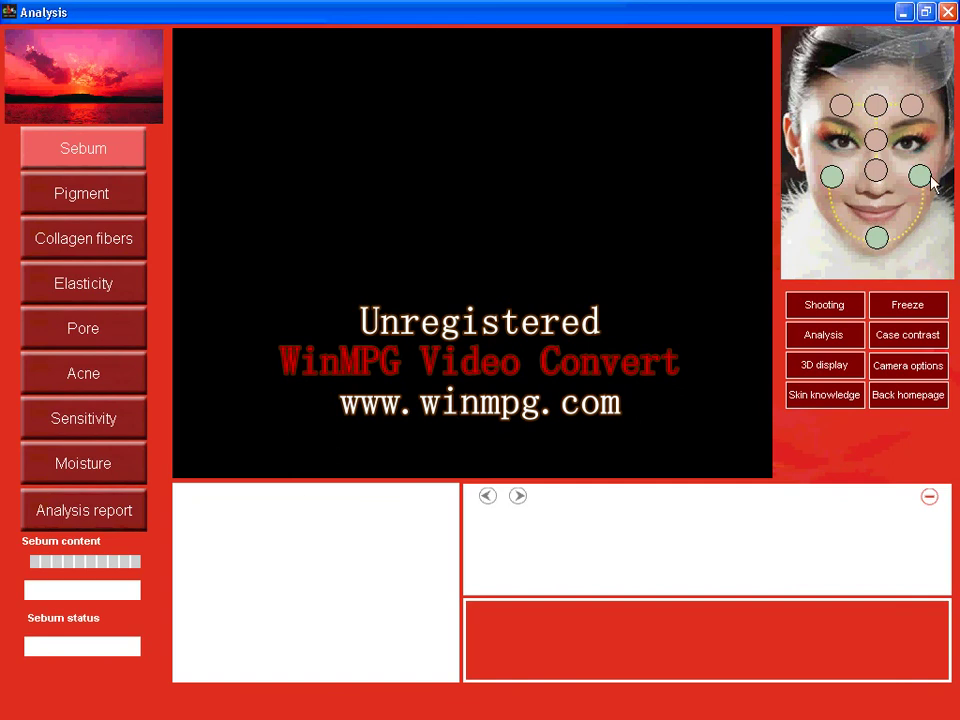
pyautogui.click(947, 12)
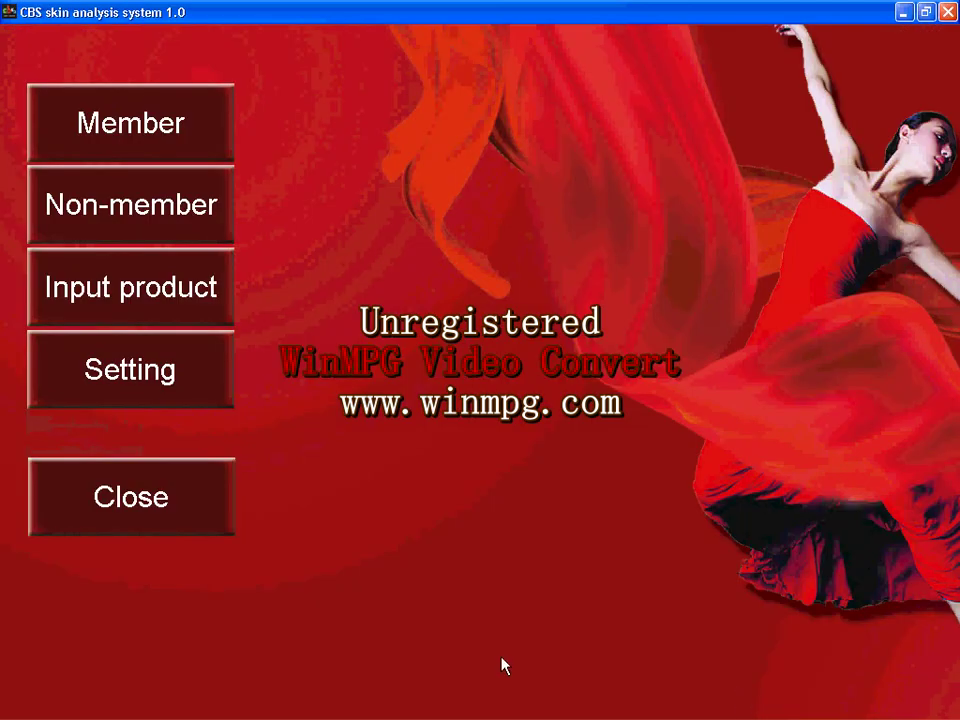
# Add a new member with her member number, name and birth year 1988.
pyautogui.click(172, 126)
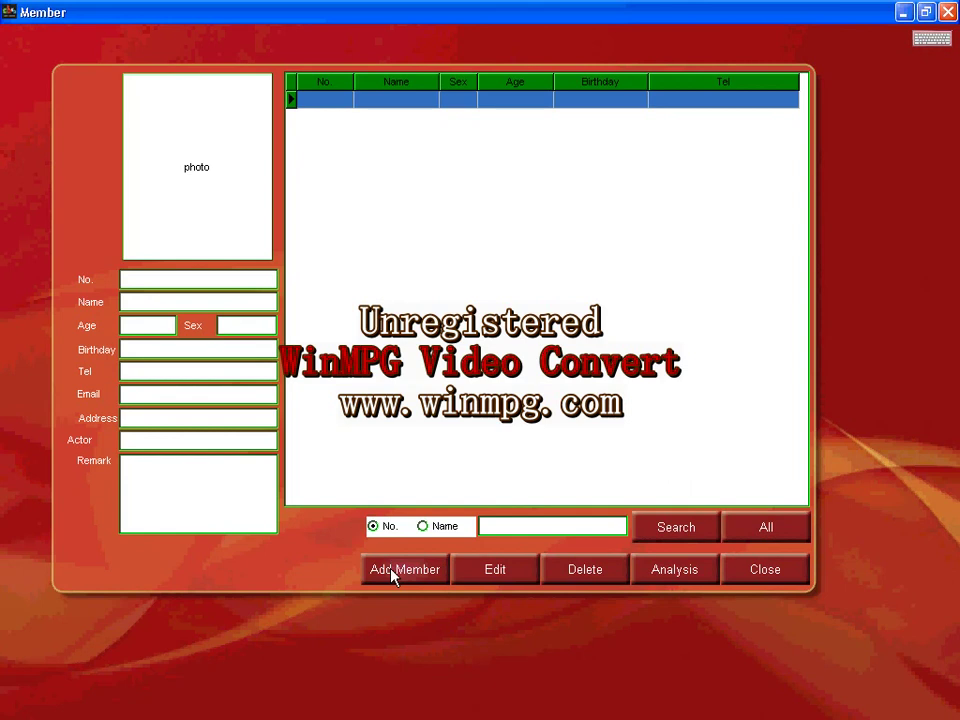
pyautogui.click(392, 567)
pyautogui.write('1223')
pyautogui.click(361, 224)
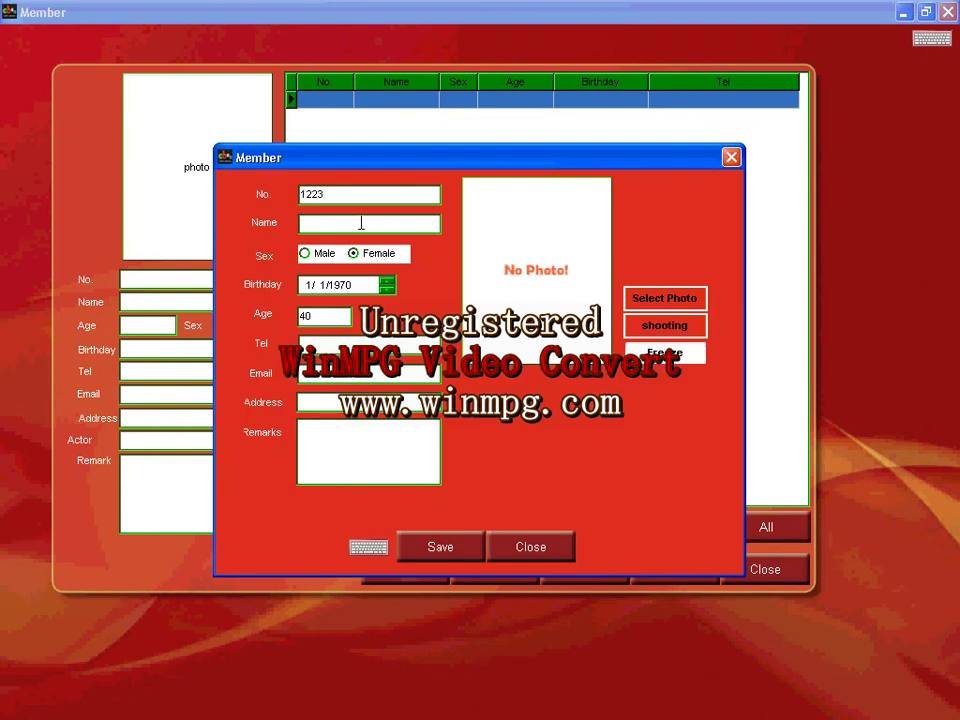
pyautogui.write('amanda')
pyautogui.click(357, 287)
pyautogui.write('1988')
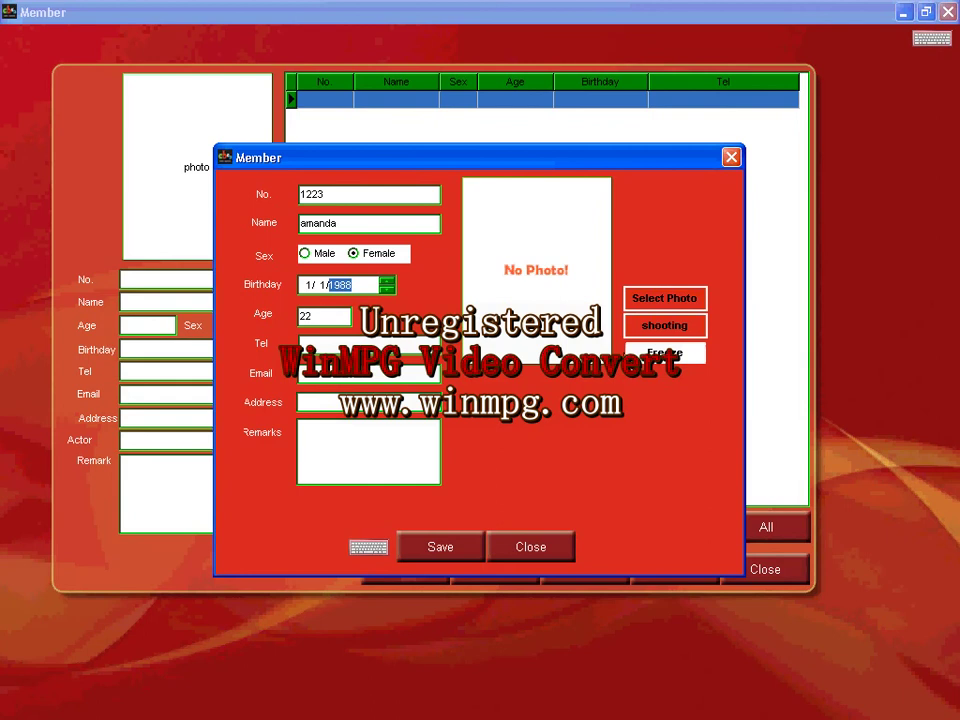
# Attach the member's photo from a folder on Local Disk (E:) and save the record.
pyautogui.click(672, 301)
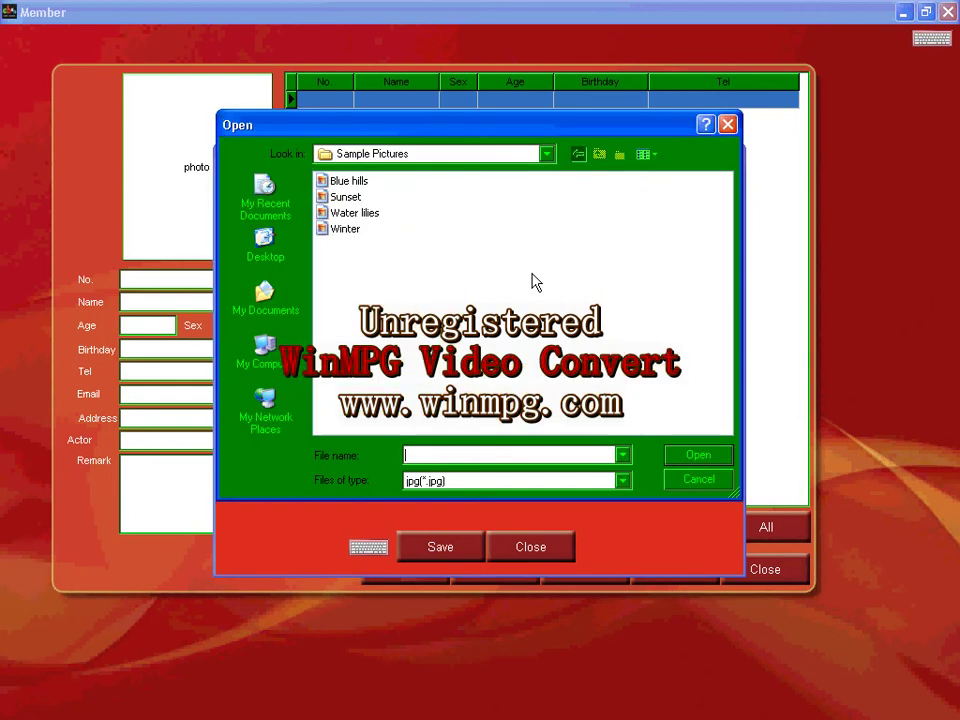
pyautogui.click(266, 366)
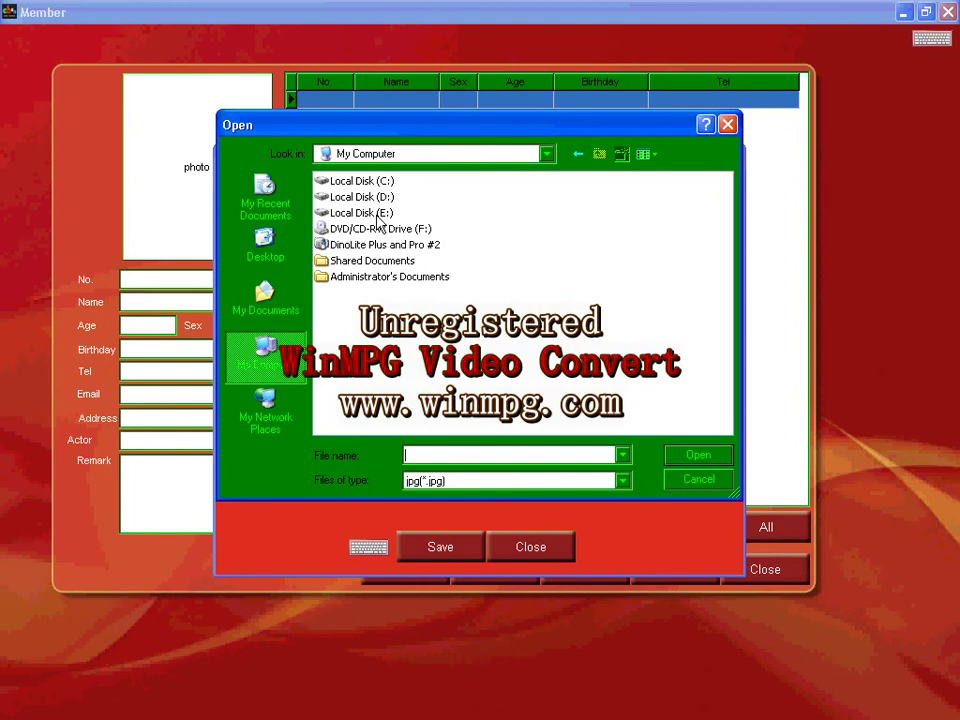
pyautogui.doubleClick(375, 212)
pyautogui.doubleClick(350, 326)
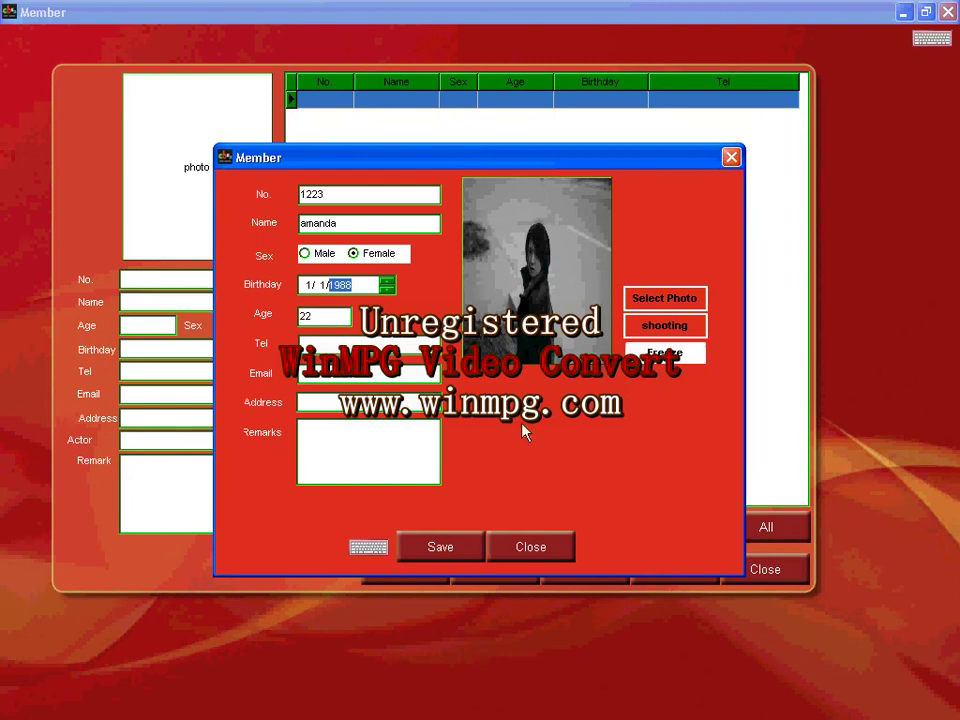
pyautogui.click(441, 550)
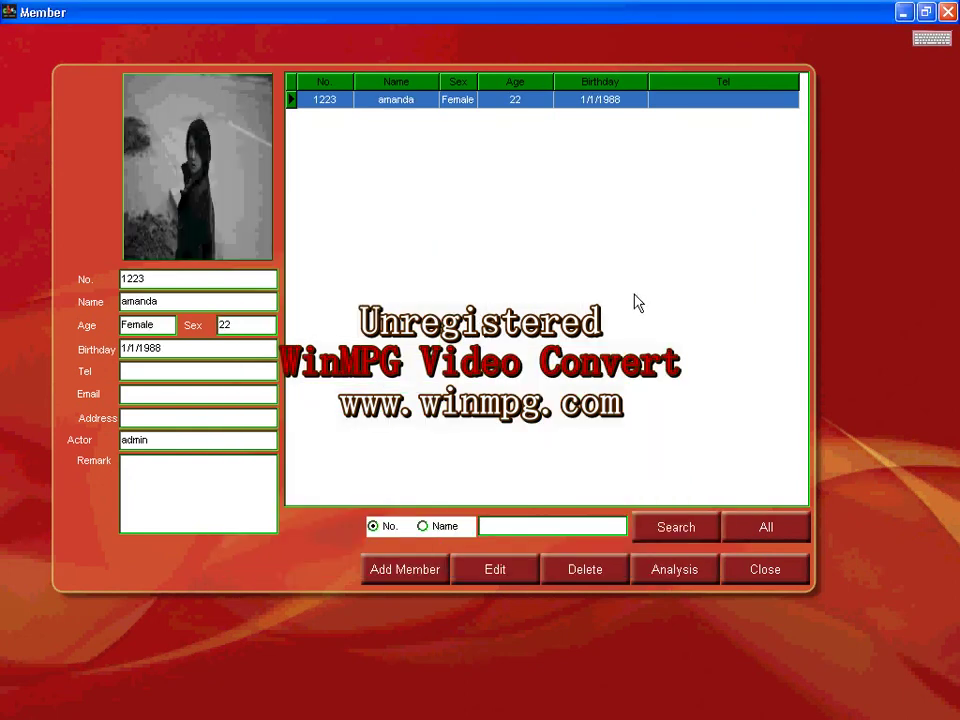
# Start the member's analysis with the live camera feed and confirm the camera settings.
pyautogui.click(674, 572)
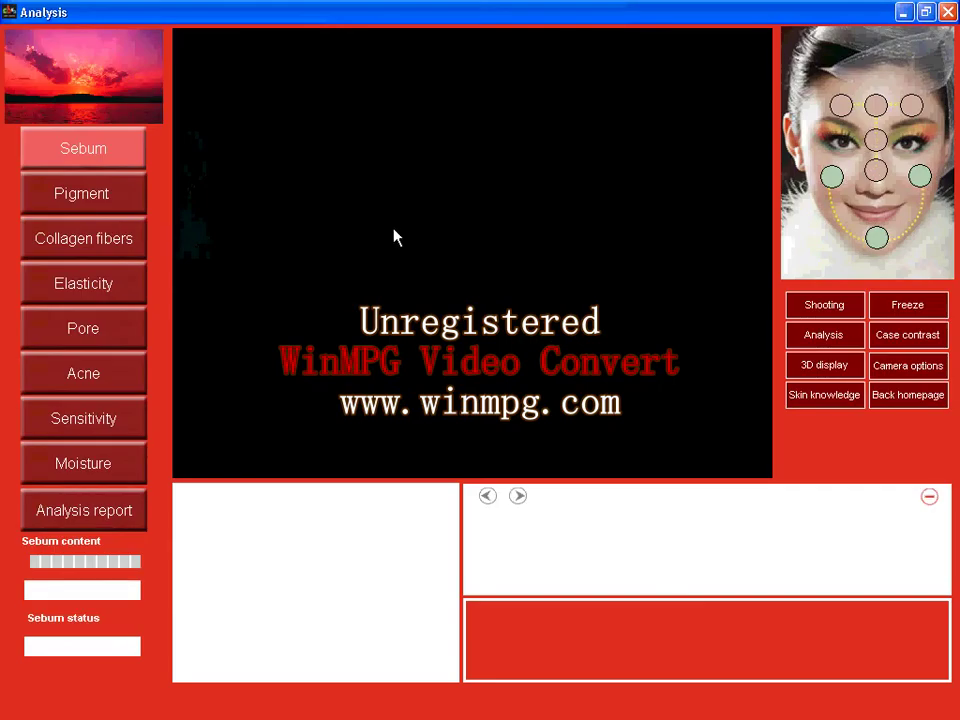
pyautogui.click(846, 309)
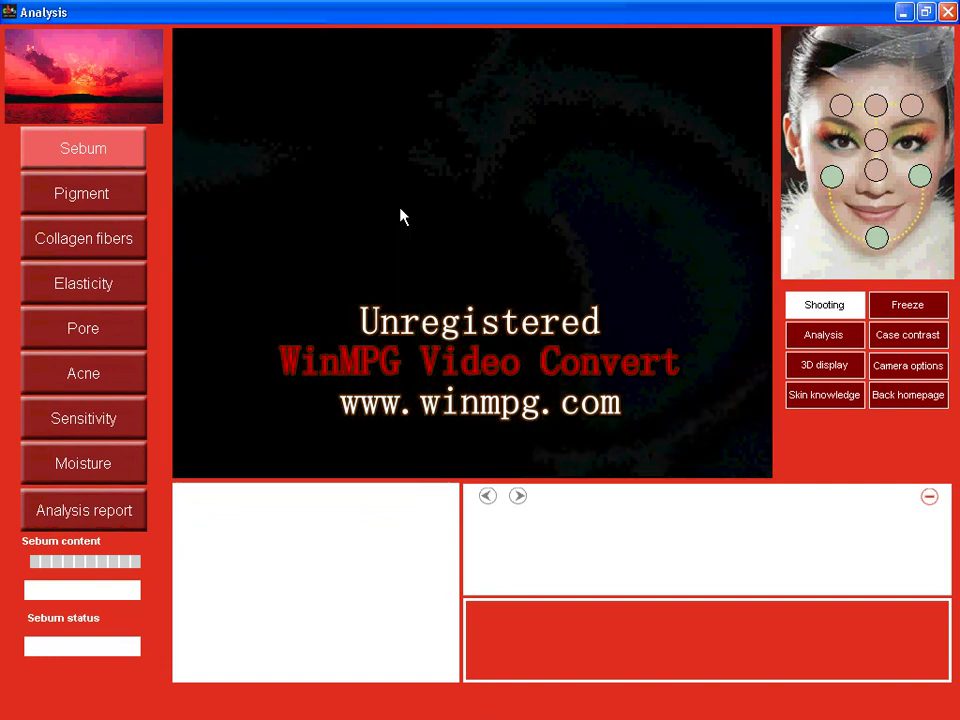
pyautogui.click(905, 372)
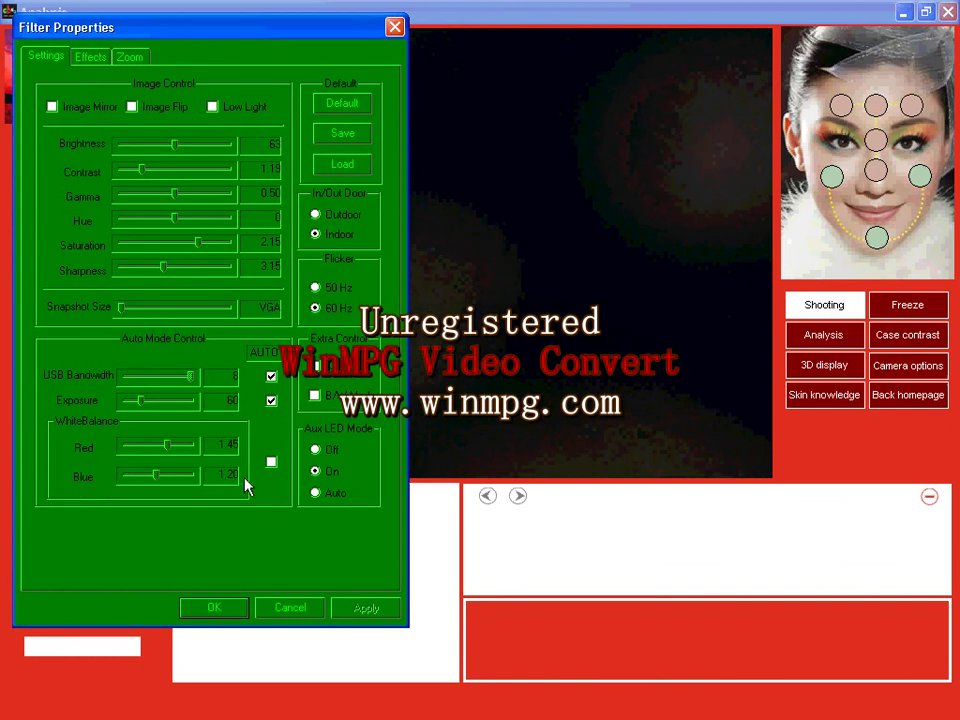
pyautogui.click(208, 608)
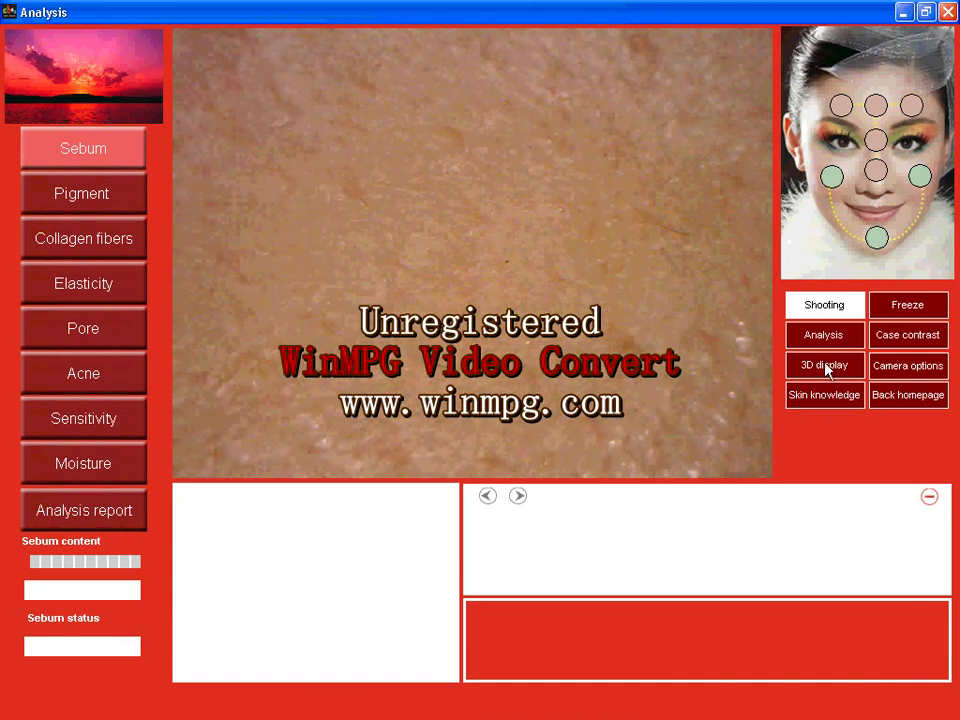
# Freeze the skin image, run the sebum analysis (15%, High oil content), and close the product recommendations.
pyautogui.click(874, 314)
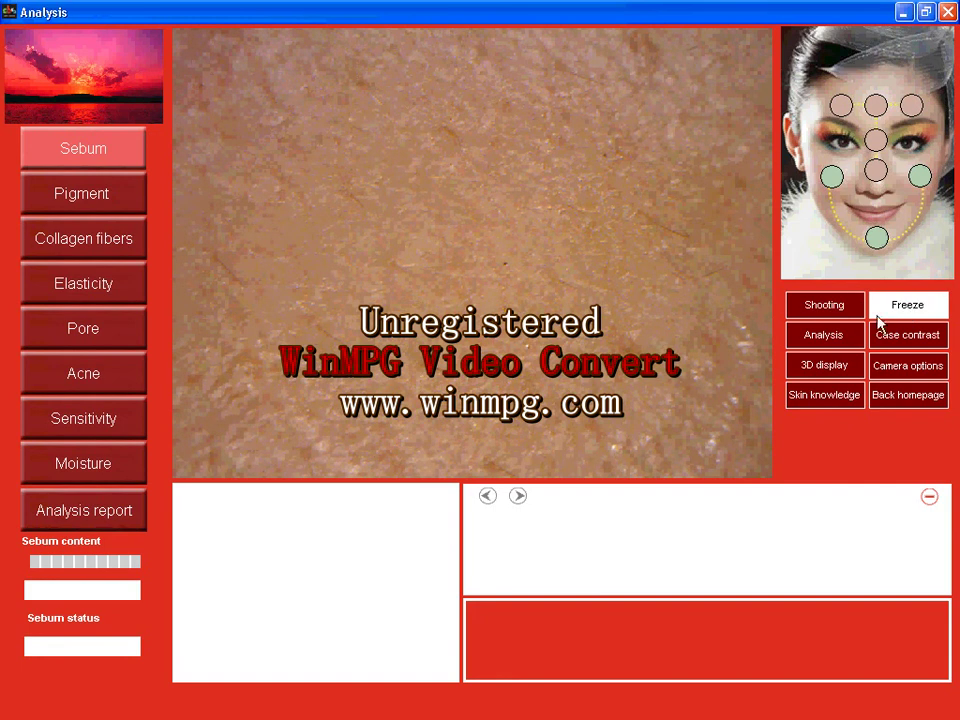
pyautogui.click(836, 335)
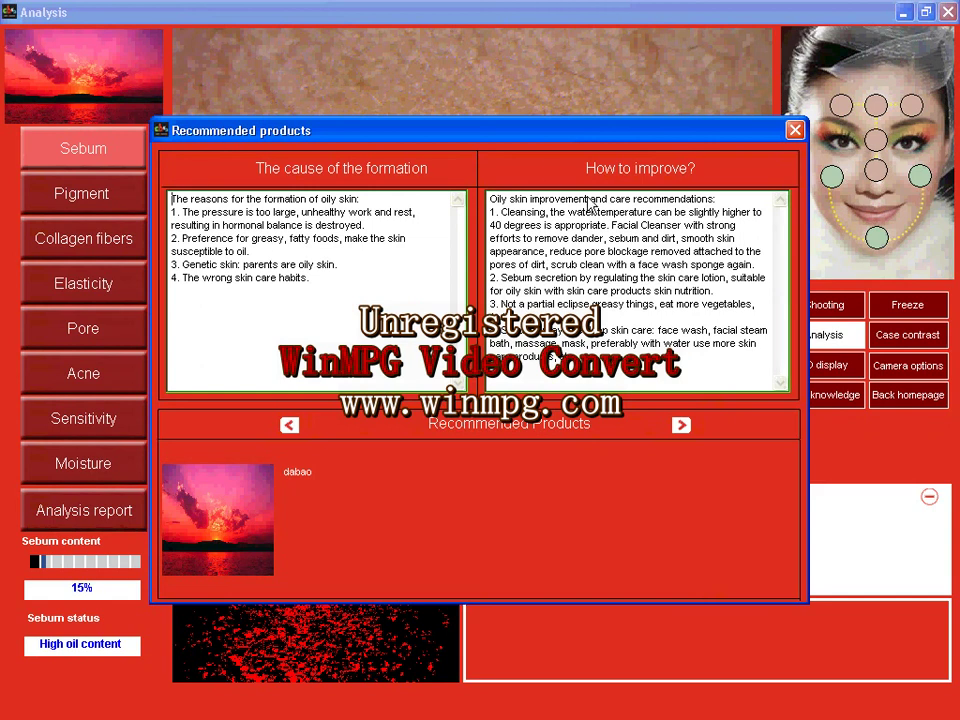
pyautogui.moveTo(218, 500)
pyautogui.click(795, 130)
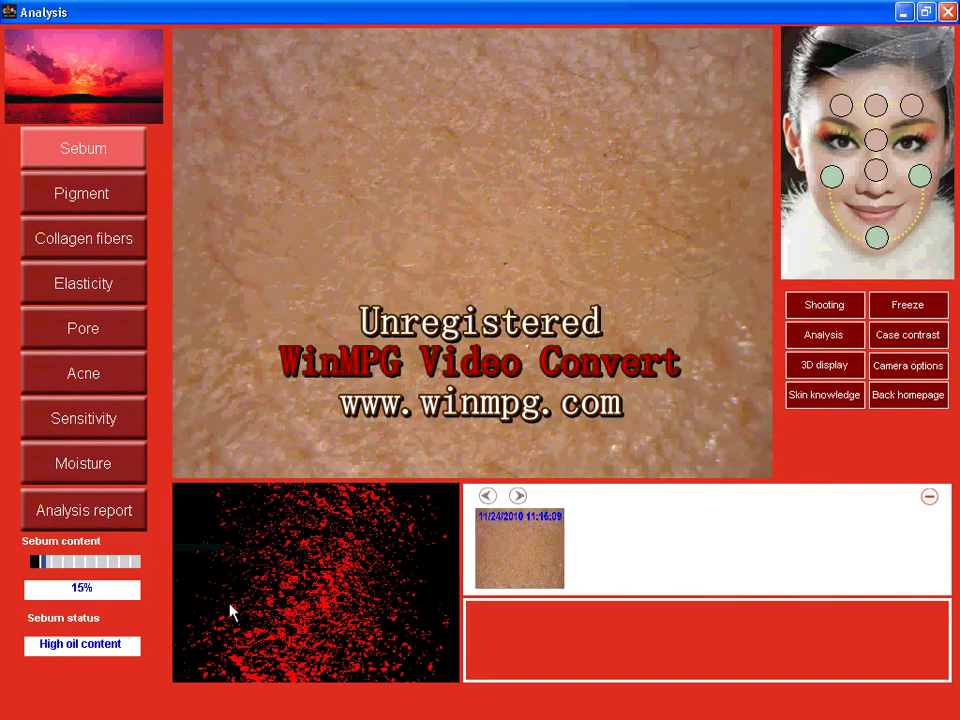
pyautogui.moveTo(113, 592)
pyautogui.click(835, 368)
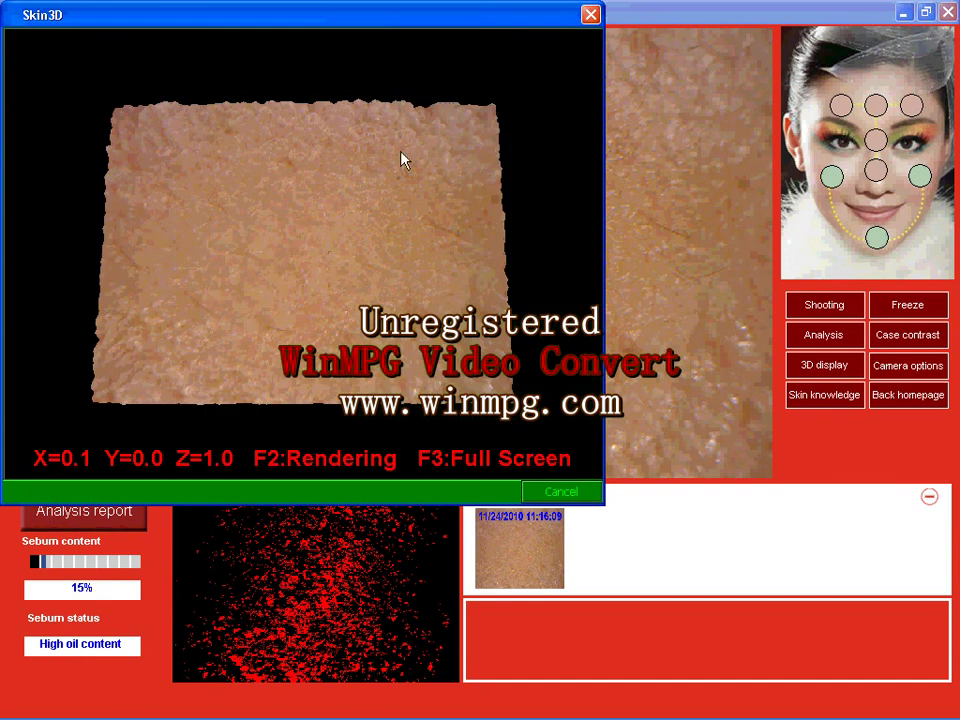
pyautogui.moveTo(421, 153); pyautogui.dragTo(212, 182)
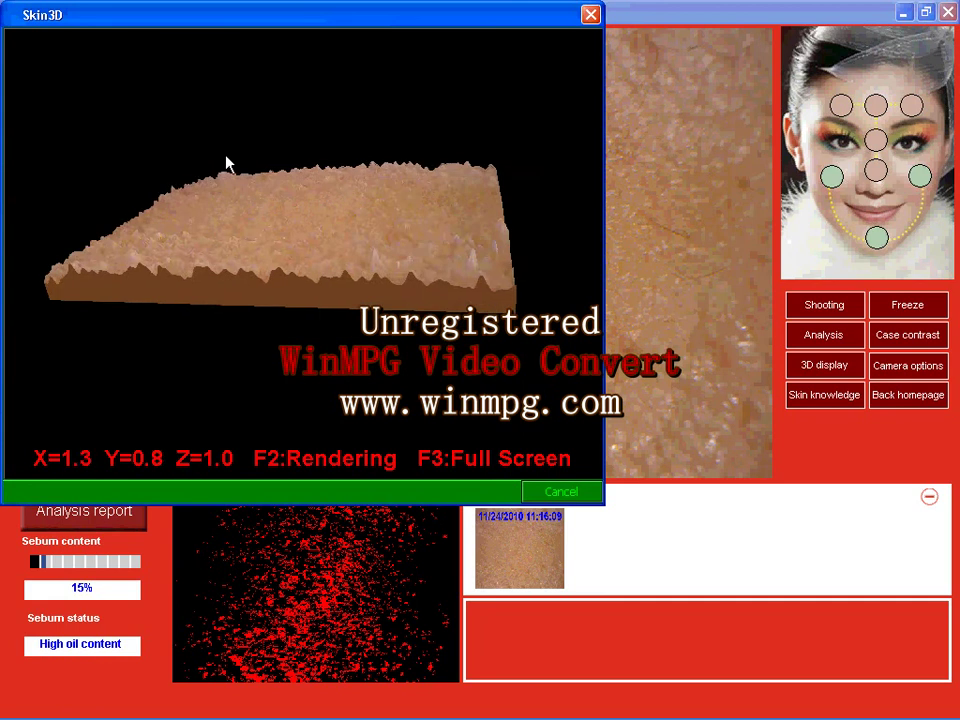
pyautogui.moveTo(232, 135); pyautogui.dragTo(216, 159)
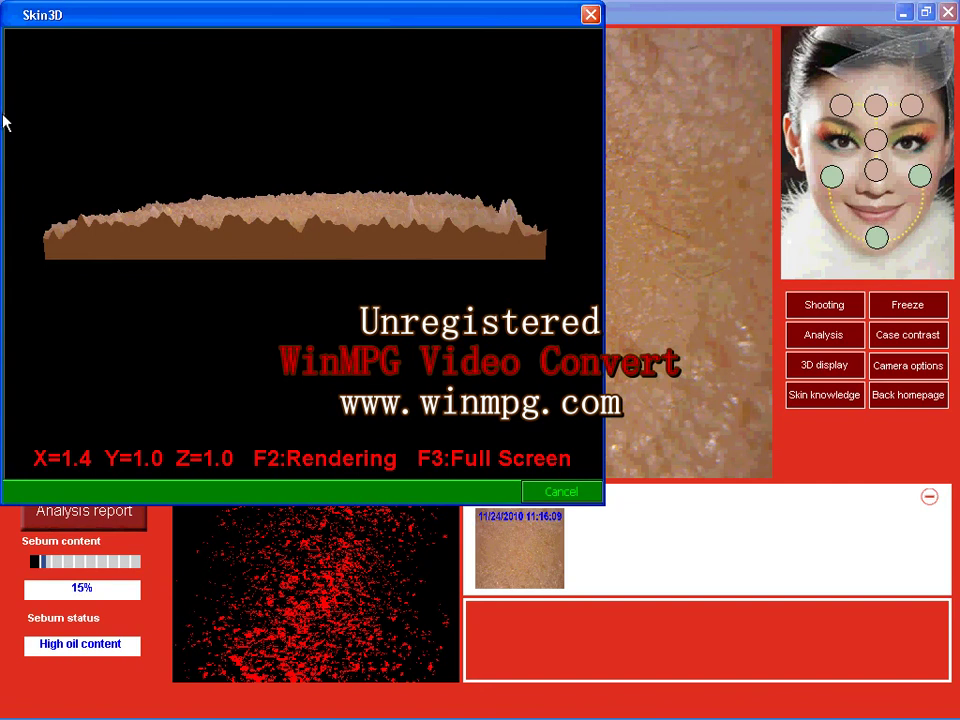
pyautogui.click(591, 14)
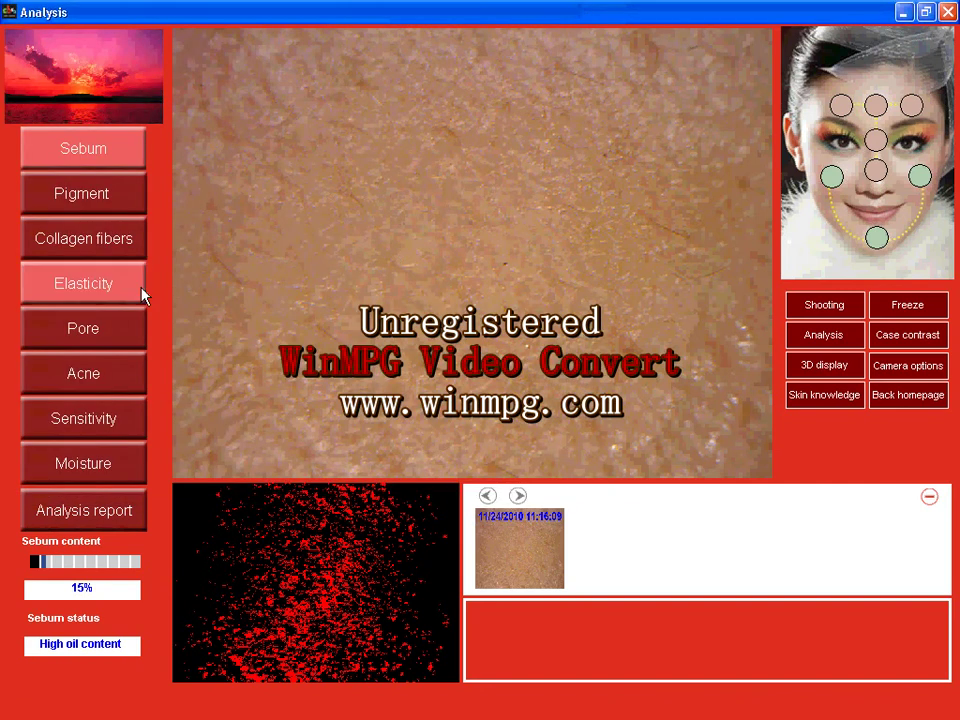
# Run the Pigment analysis (27%, Normal pigment) and close its product recommendations.
pyautogui.click(76, 199)
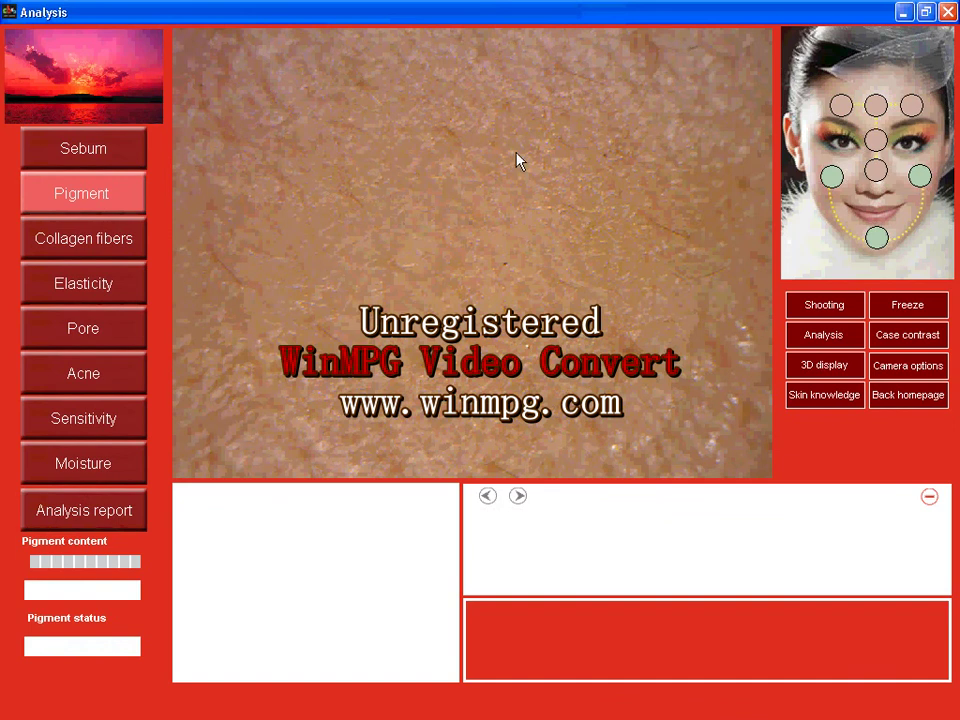
pyautogui.click(822, 341)
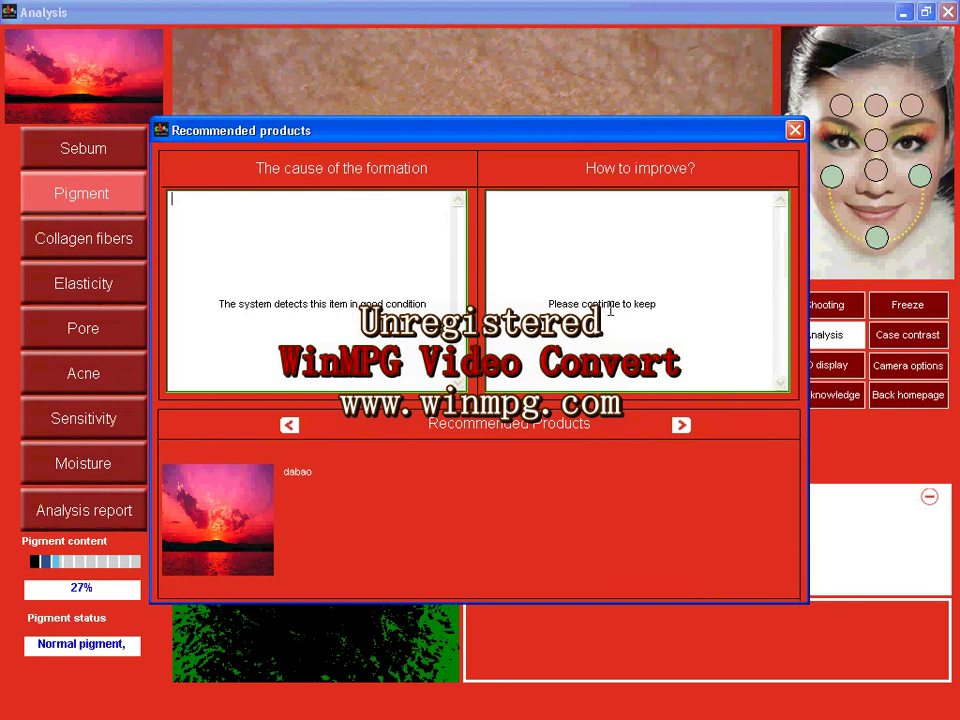
pyautogui.click(795, 131)
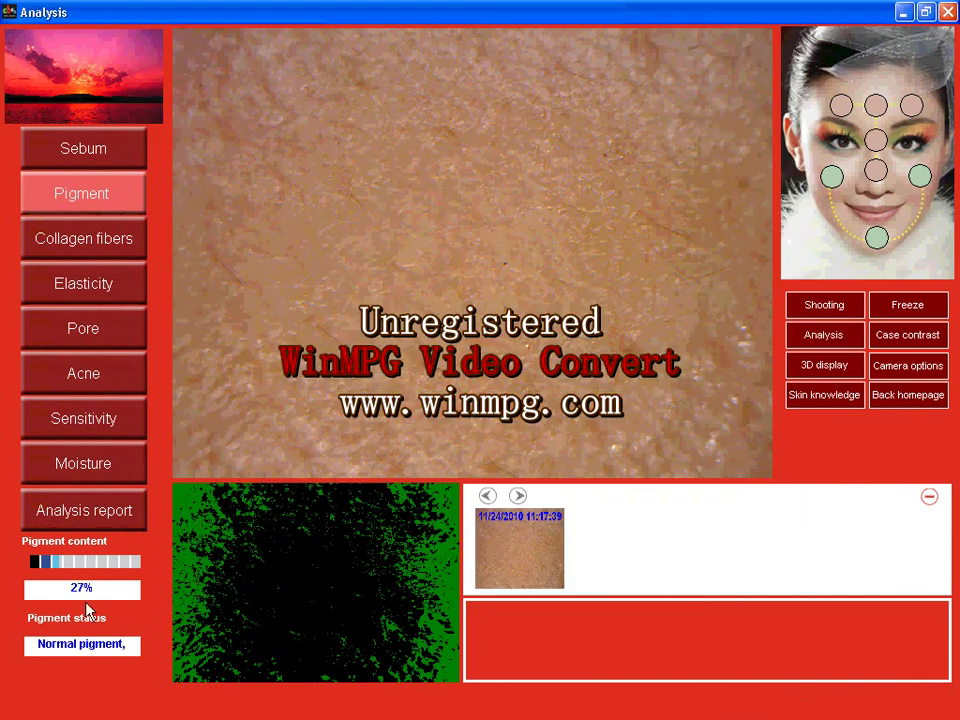
pyautogui.moveTo(96, 590)
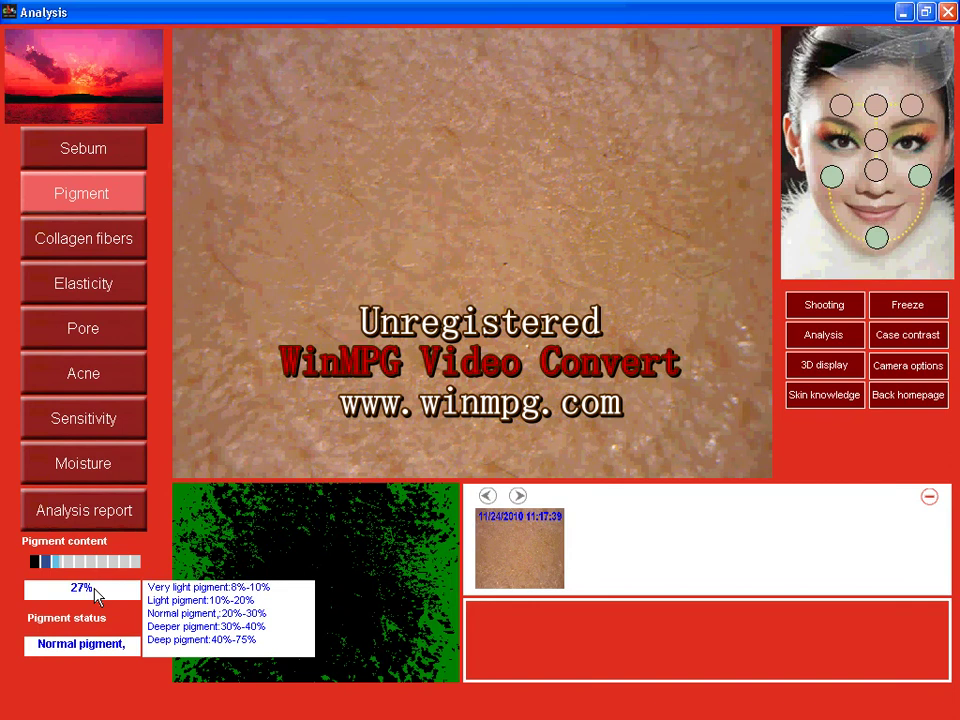
# Run the Collagen fibers analysis (60%) and close its product recommendations.
pyautogui.click(99, 248)
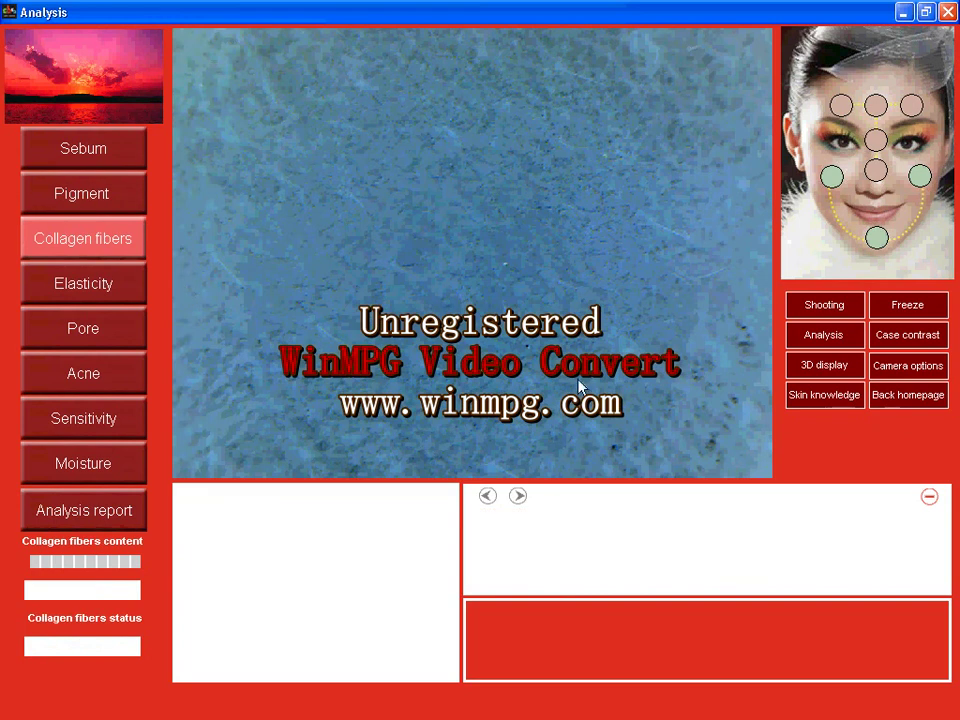
pyautogui.click(824, 343)
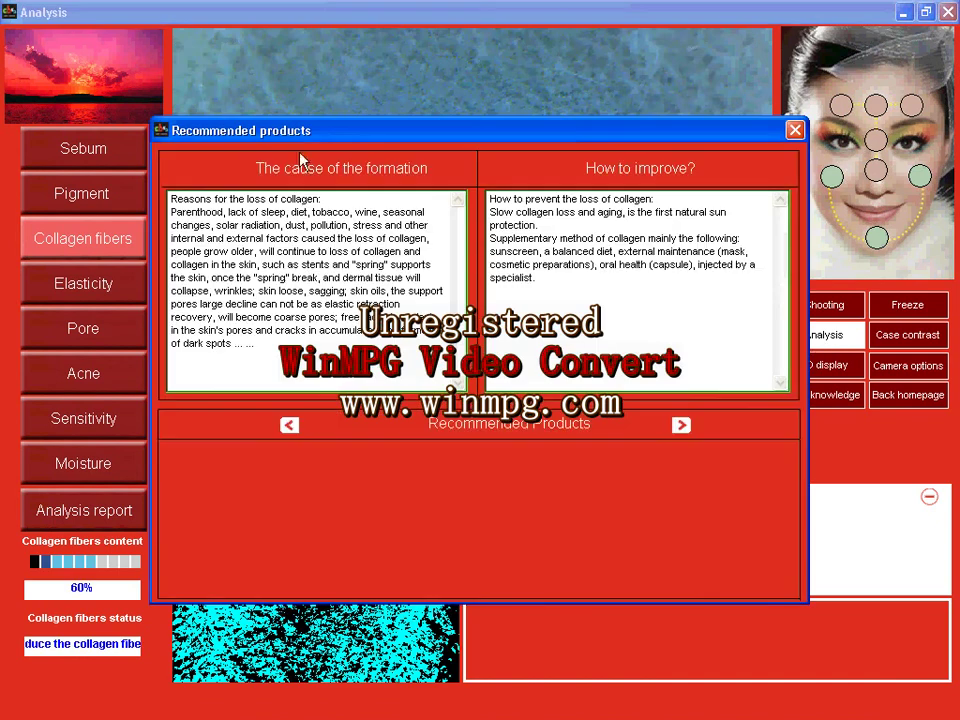
pyautogui.click(795, 130)
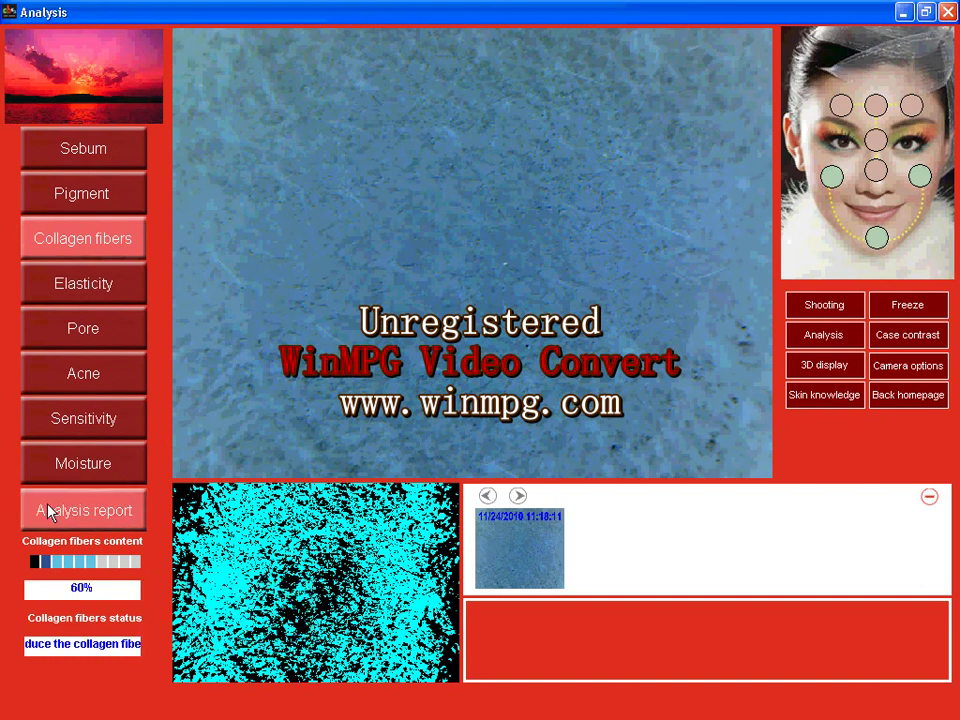
# Run the Elasticity analysis (34%, Loose skin) and close its product recommendations.
pyautogui.click(104, 292)
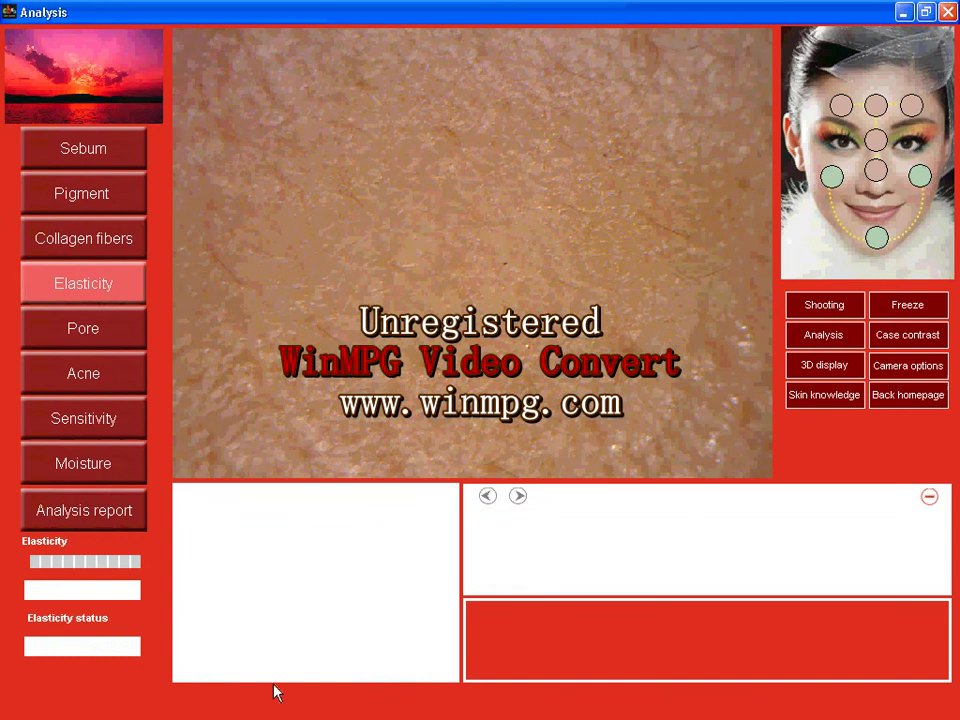
pyautogui.click(812, 336)
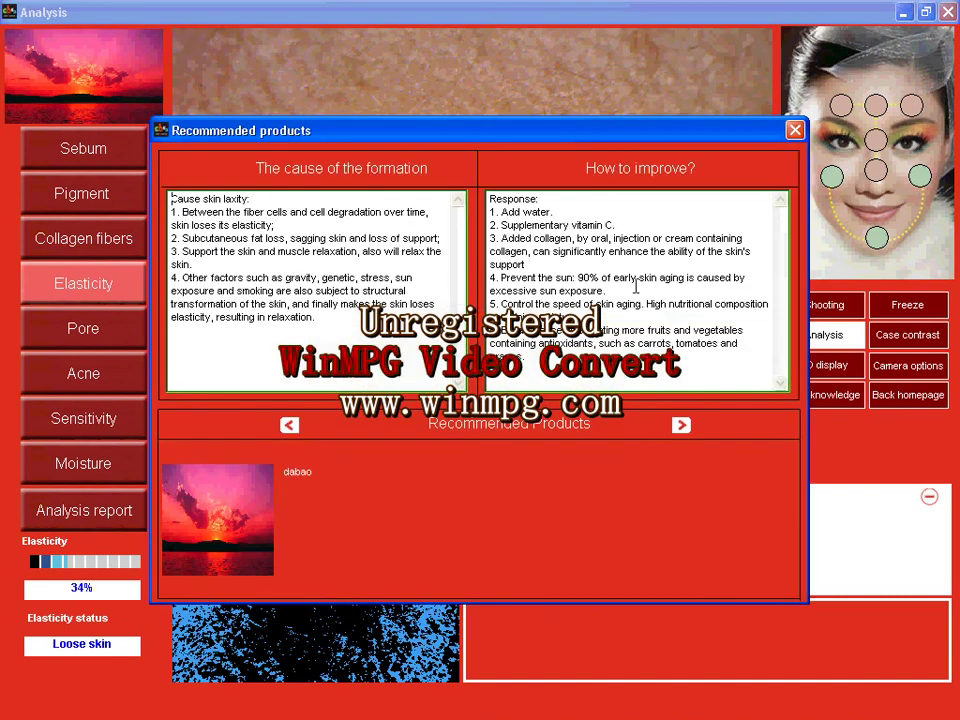
pyautogui.click(795, 131)
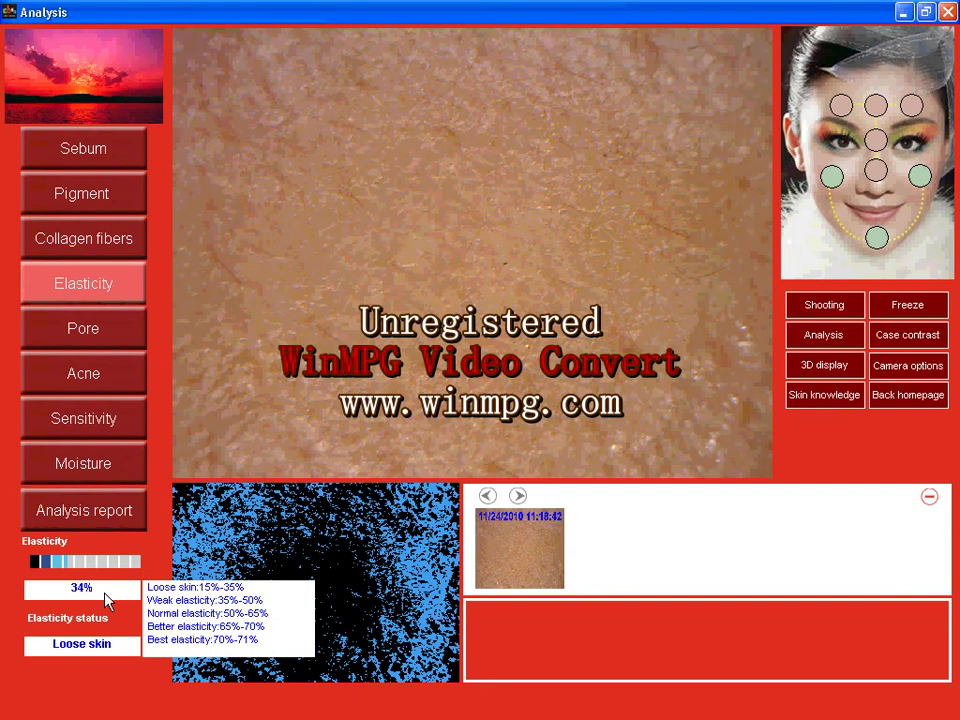
# Measure five pores on the image and analyse them: 0.03mm, Small pore.
pyautogui.click(105, 340)
pyautogui.click(820, 336)
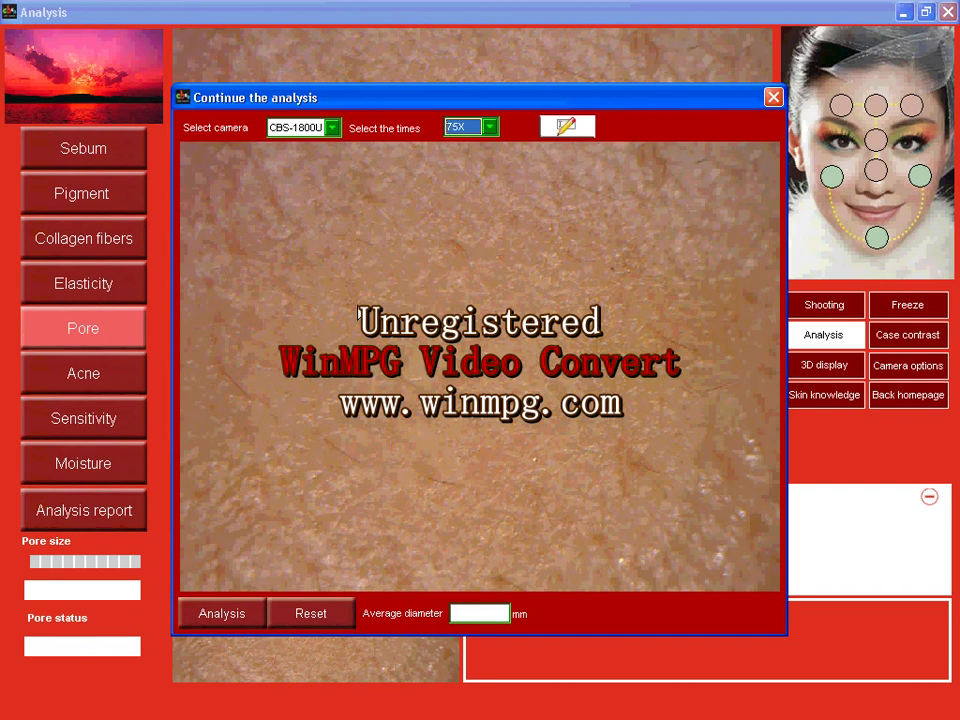
pyautogui.moveTo(356, 316); pyautogui.dragTo(364, 310)
pyautogui.moveTo(216, 365); pyautogui.dragTo(228, 380)
pyautogui.moveTo(321, 439); pyautogui.dragTo(326, 447)
pyautogui.moveTo(651, 328); pyautogui.dragTo(658, 337)
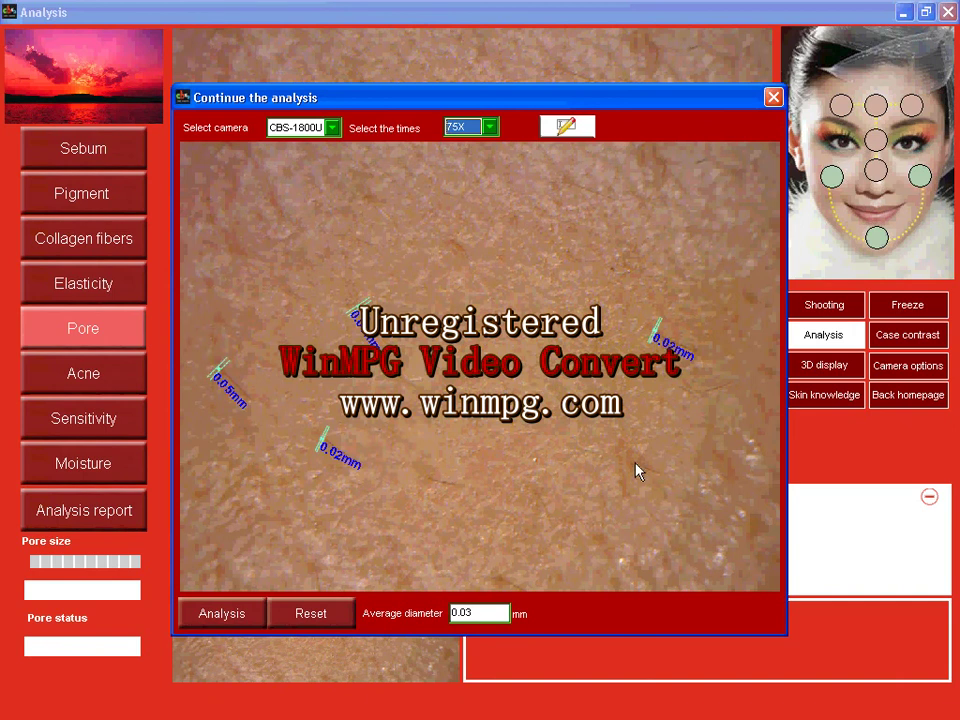
pyautogui.moveTo(635, 463); pyautogui.dragTo(646, 460)
pyautogui.click(222, 614)
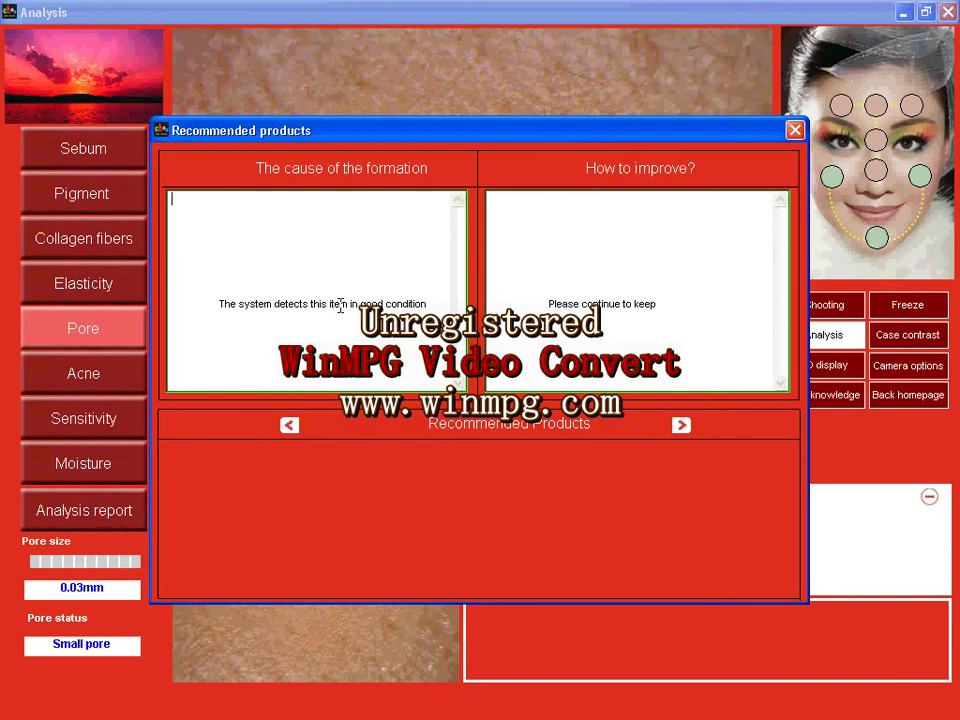
pyautogui.click(795, 130)
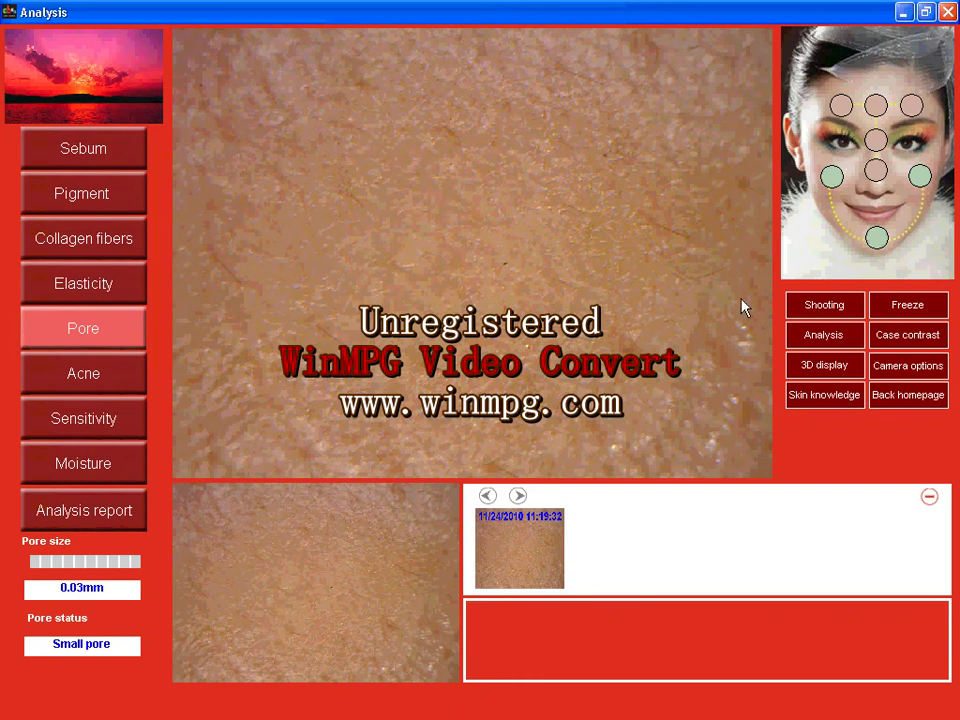
# Freeze a new live-camera frame showing spots and open the Skin Acne window.
pyautogui.click(826, 310)
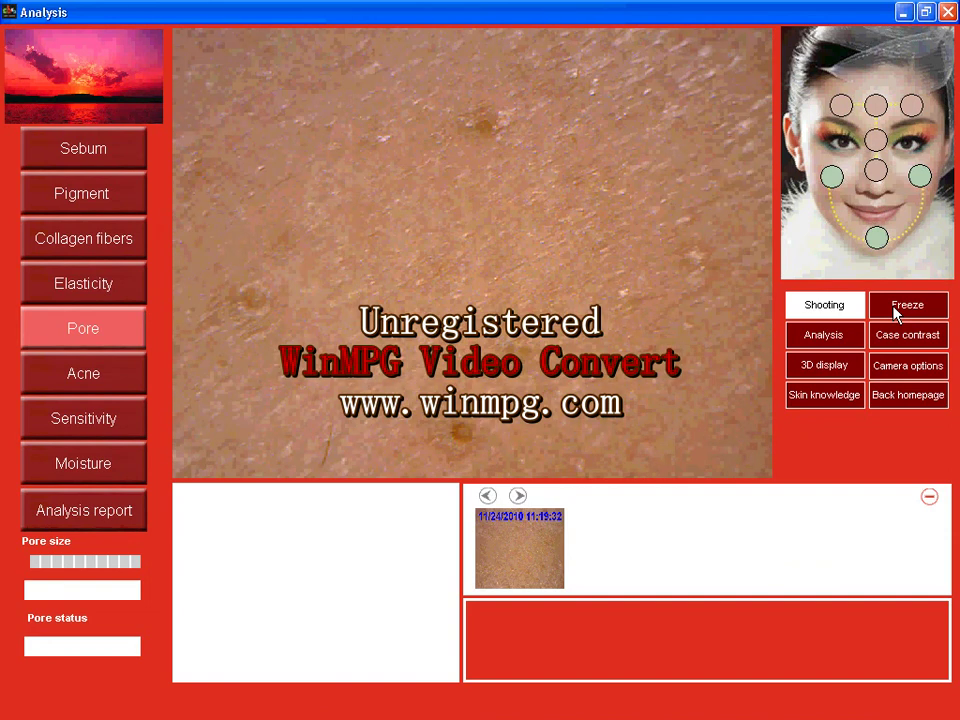
pyautogui.click(893, 311)
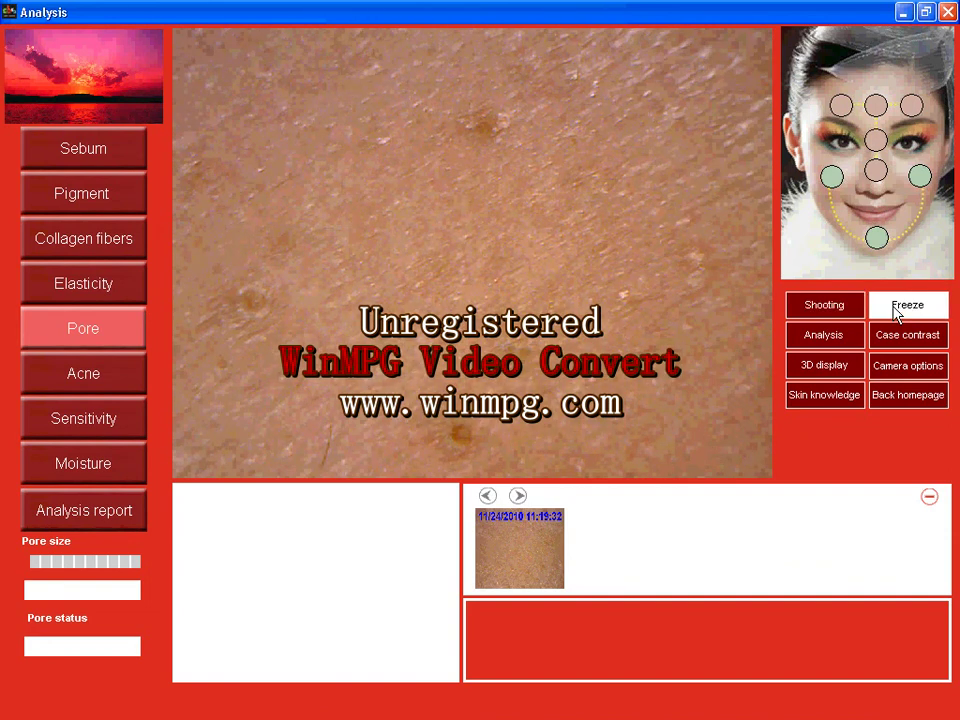
pyautogui.click(114, 379)
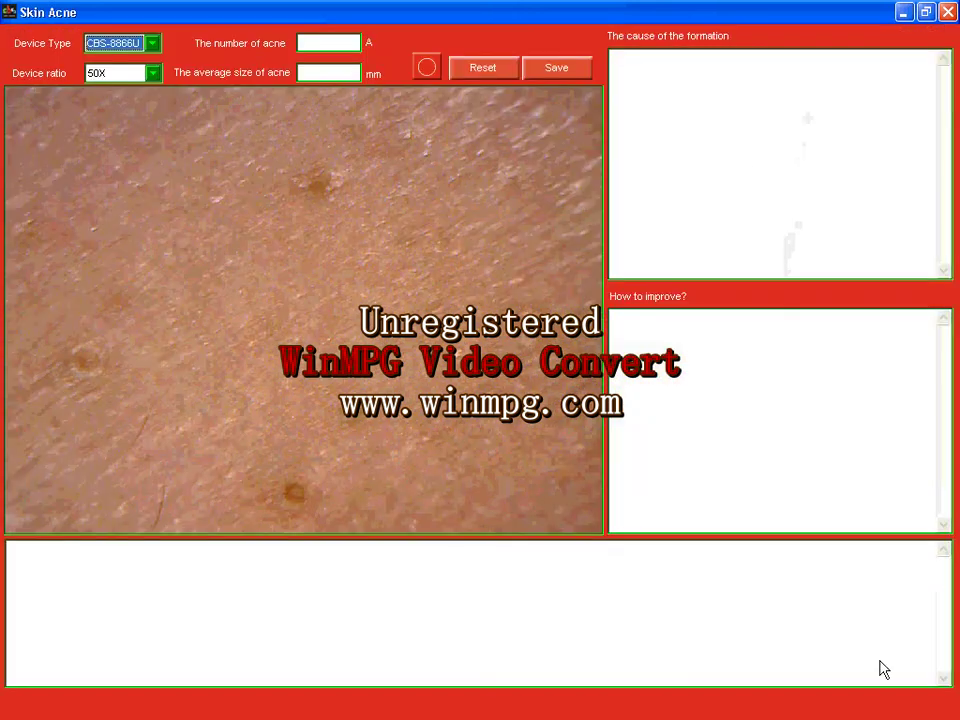
# Circle four acne spots (average 0.35 mm) and save the acne record.
pyautogui.click(427, 68)
pyautogui.moveTo(306, 182); pyautogui.dragTo(324, 199)
pyautogui.moveTo(80, 357); pyautogui.dragTo(87, 366)
pyautogui.moveTo(288, 497); pyautogui.dragTo(303, 508)
pyautogui.moveTo(356, 415); pyautogui.dragTo(360, 418)
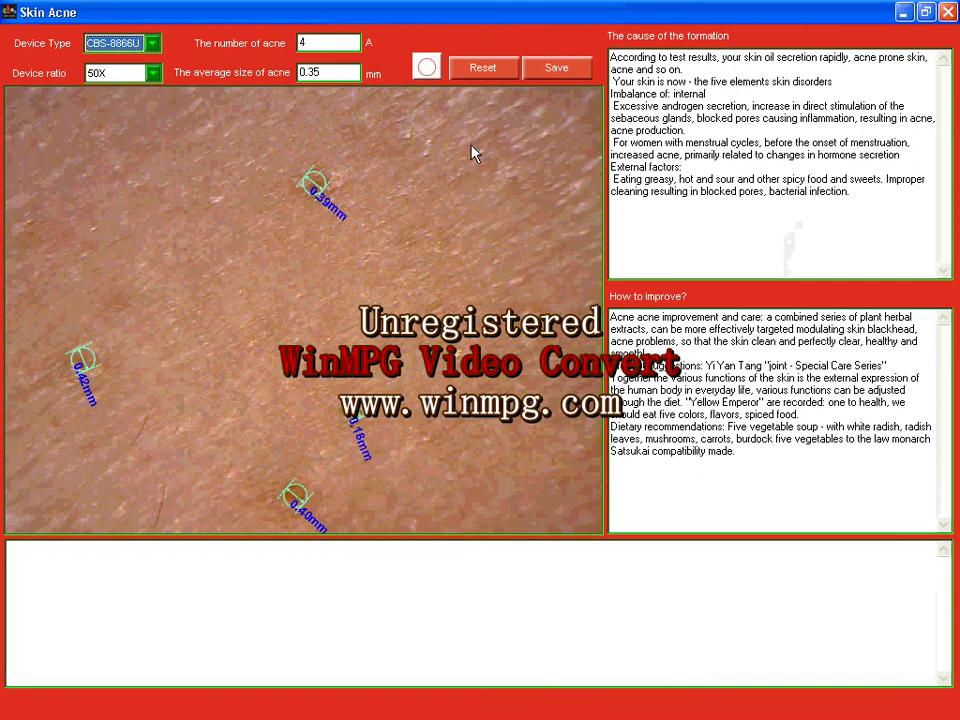
pyautogui.click(557, 76)
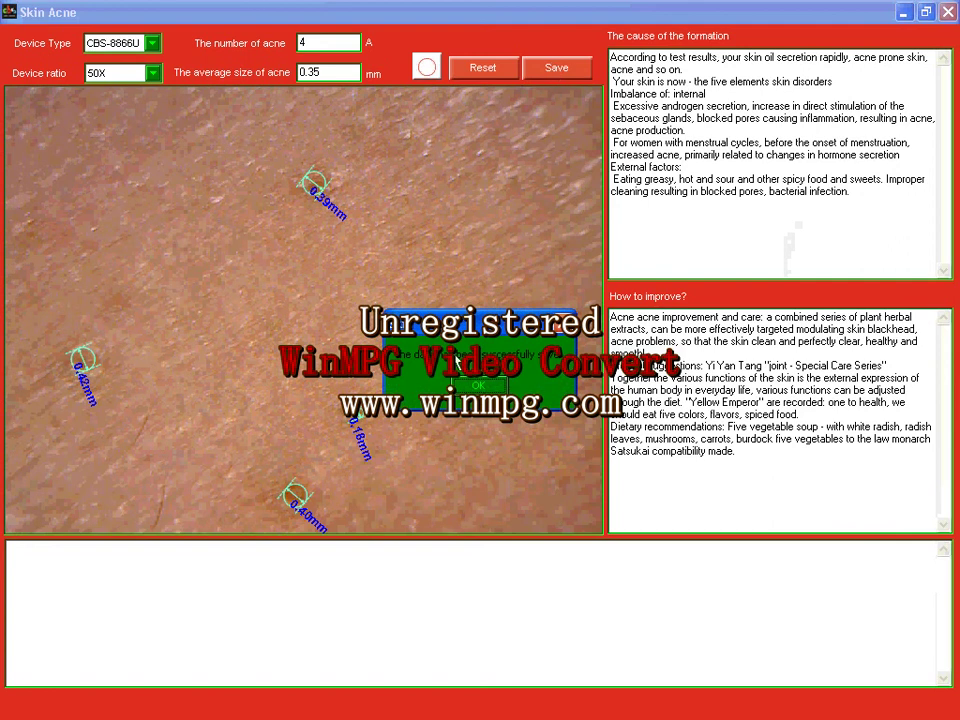
pyautogui.click(478, 385)
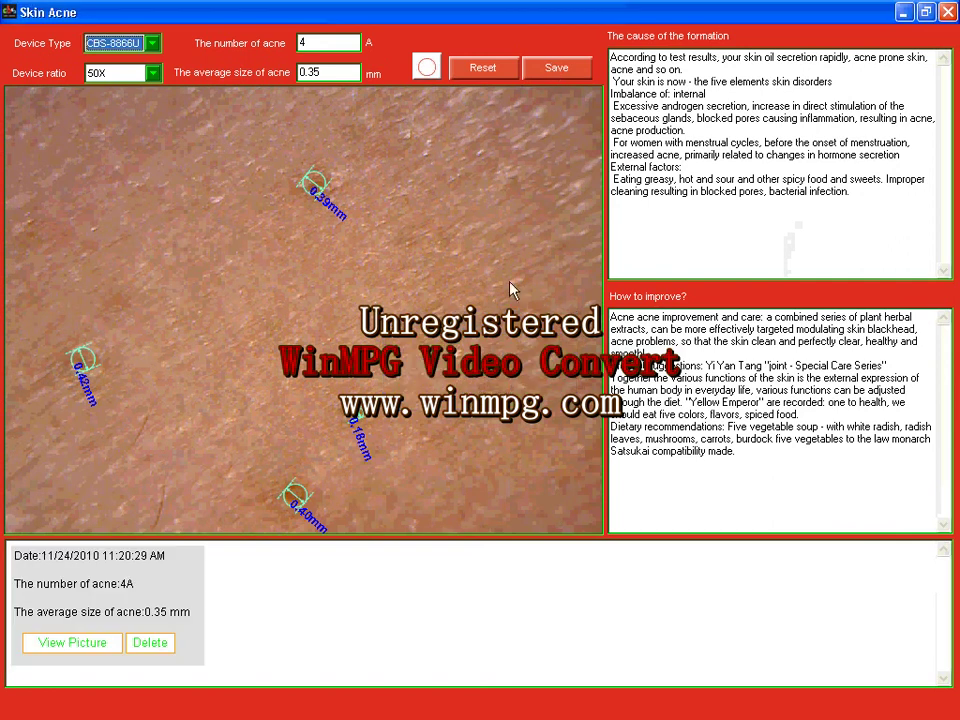
# Close the Skin Acne window to return to the Analysis screen.
pyautogui.click(947, 12)
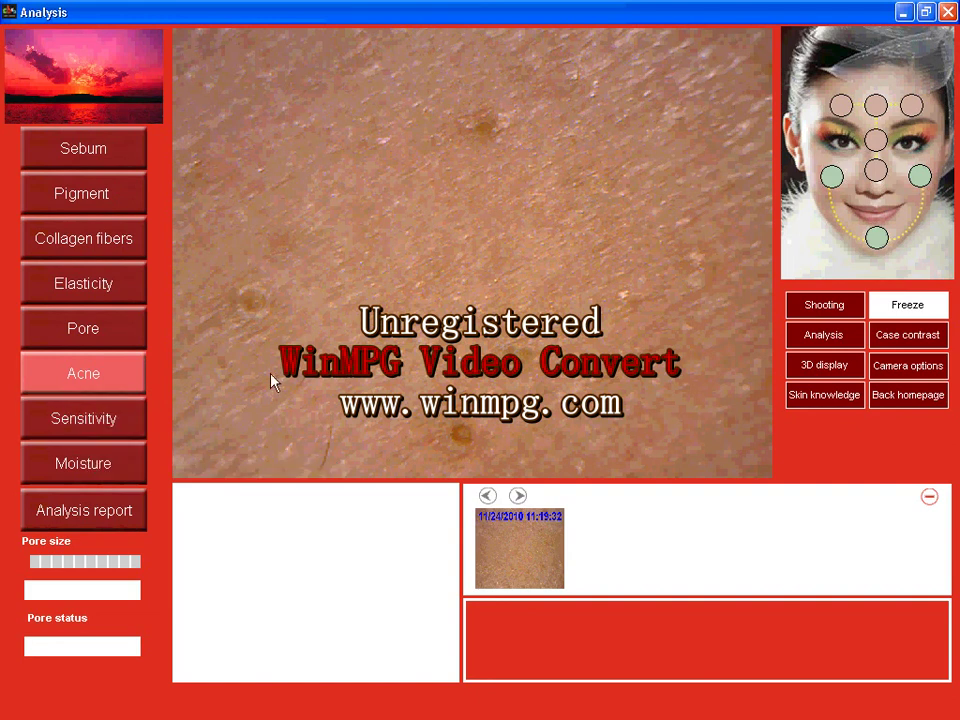
# Resume the live camera feed and freeze a new reddish skin frame.
pyautogui.click(825, 310)
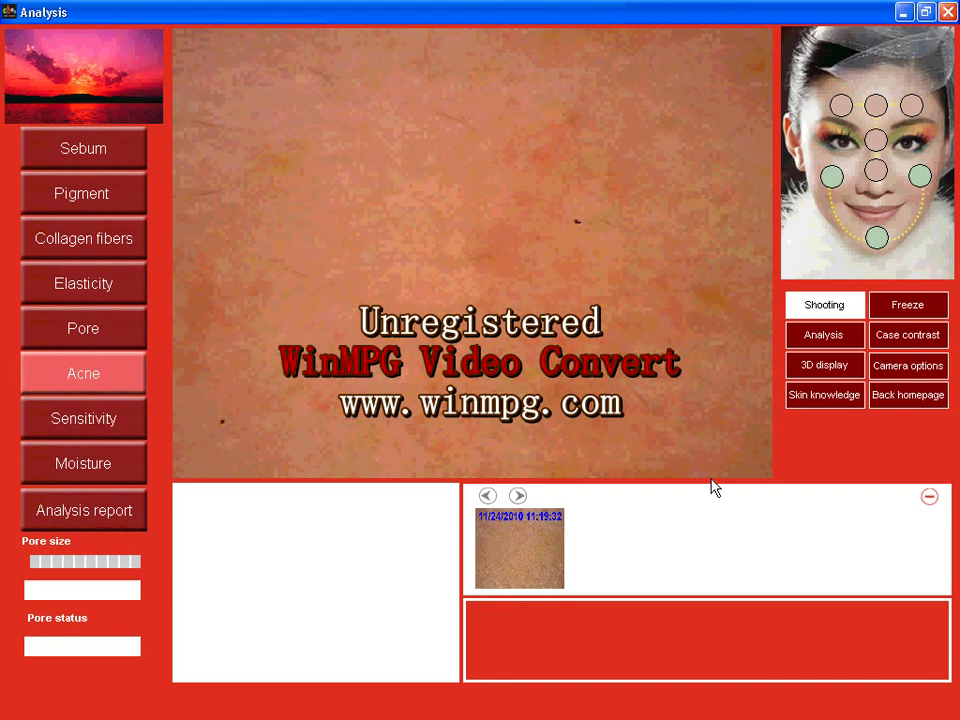
pyautogui.click(831, 395)
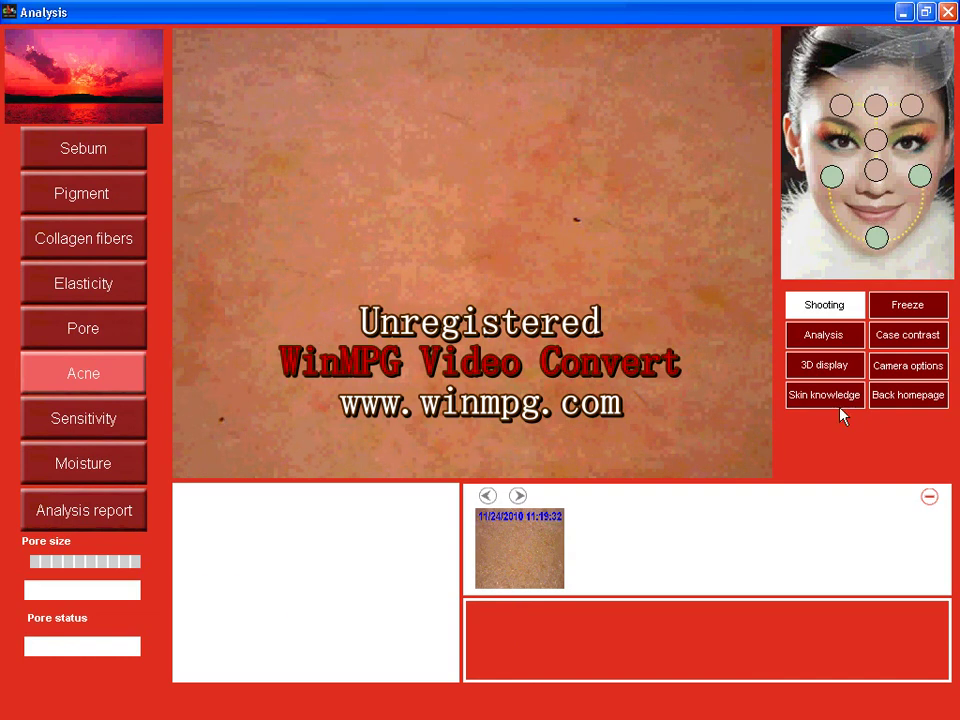
pyautogui.click(900, 308)
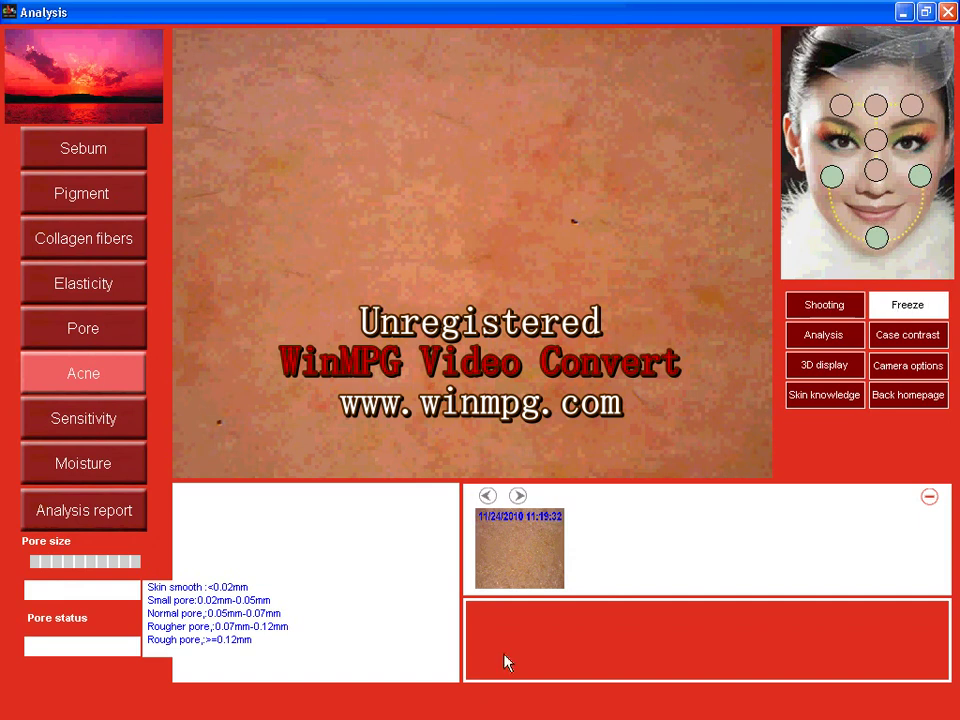
# In Skin Sensitivity, mark several red blood spots, then clear all the markers.
pyautogui.click(107, 420)
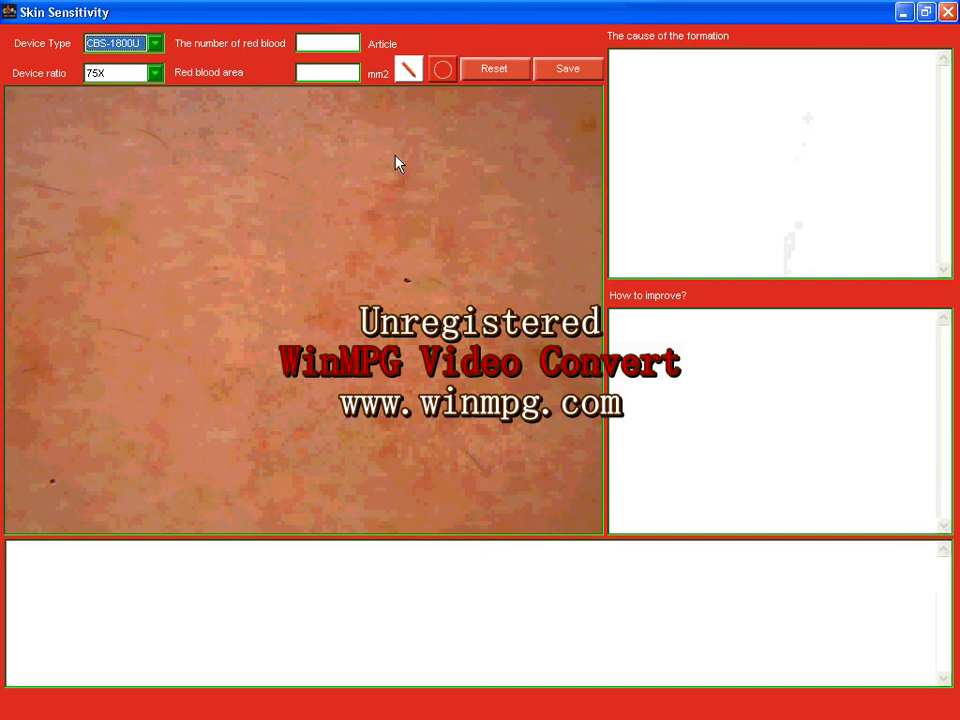
pyautogui.click(400, 180)
pyautogui.click(443, 205)
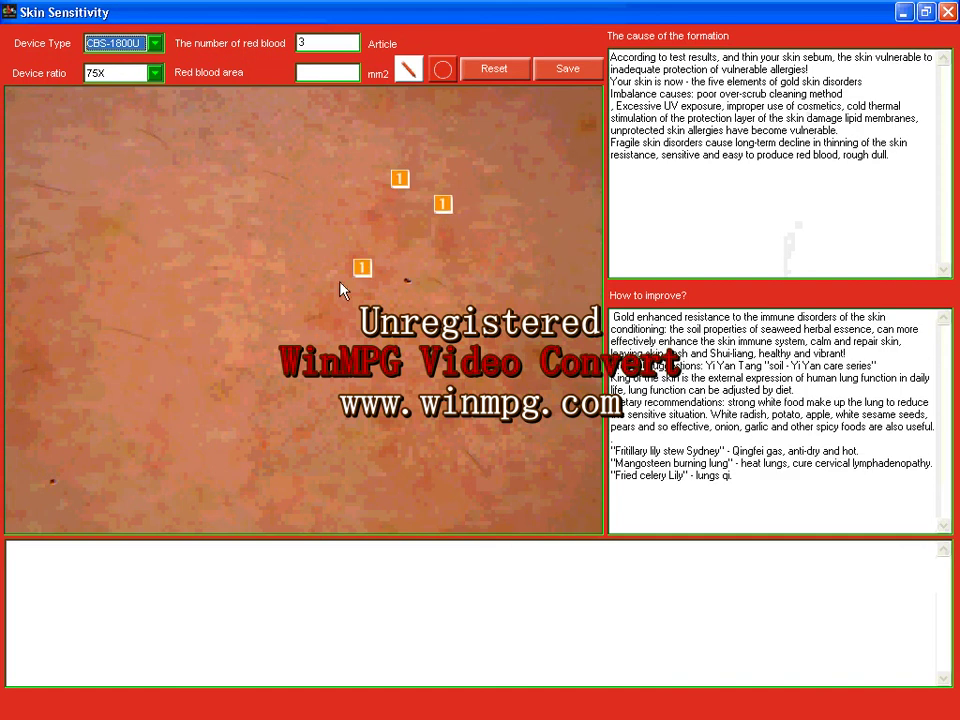
pyautogui.click(312, 320)
pyautogui.click(395, 395)
pyautogui.click(438, 379)
pyautogui.click(476, 383)
pyautogui.click(503, 357)
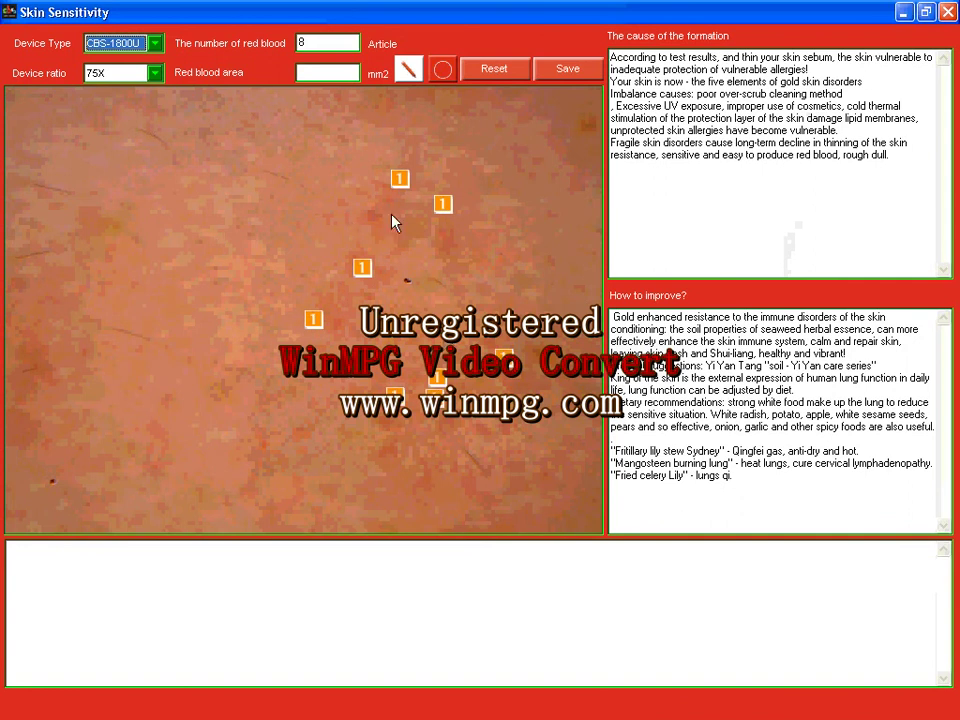
pyautogui.click(494, 70)
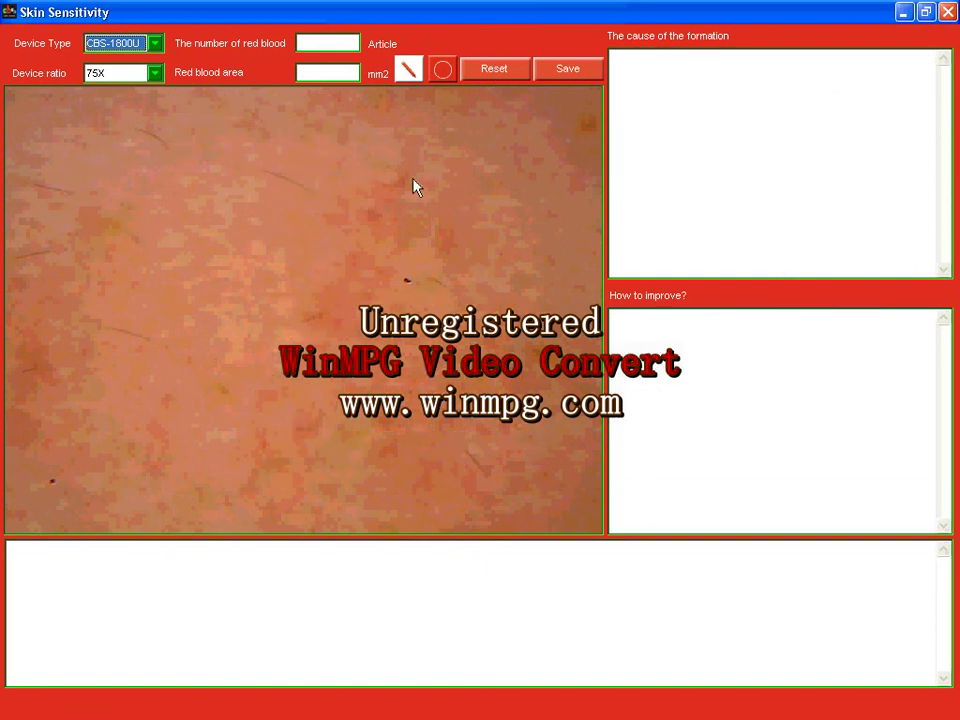
# Circle the reddened central area (6.71 mm2) and save the sensitivity record.
pyautogui.click(443, 70)
pyautogui.moveTo(311, 246); pyautogui.dragTo(493, 420)
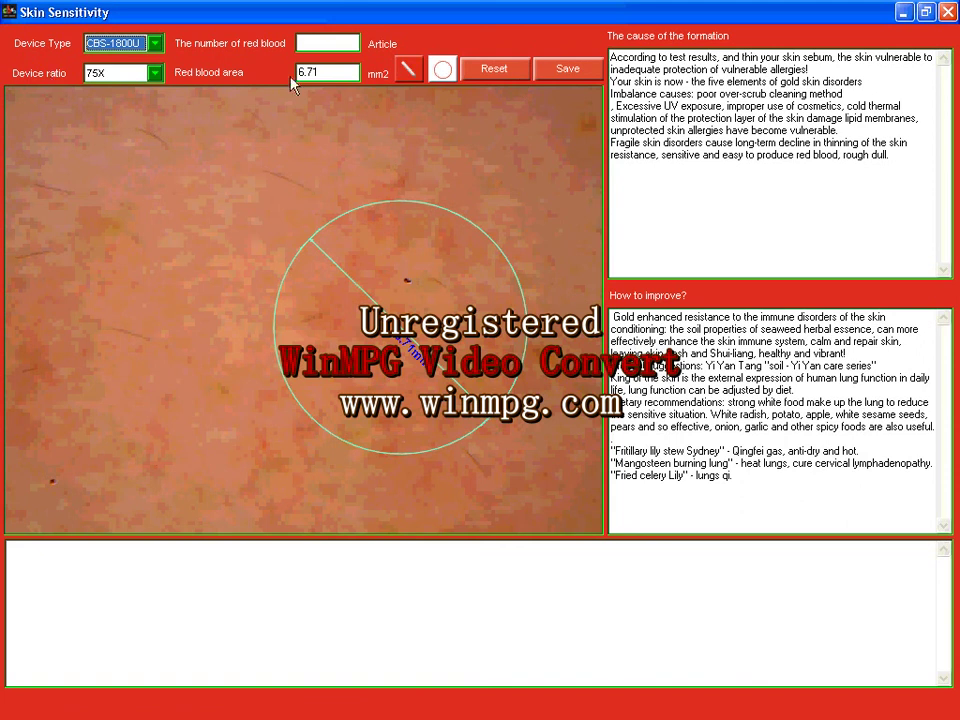
pyautogui.click(574, 74)
pyautogui.click(477, 385)
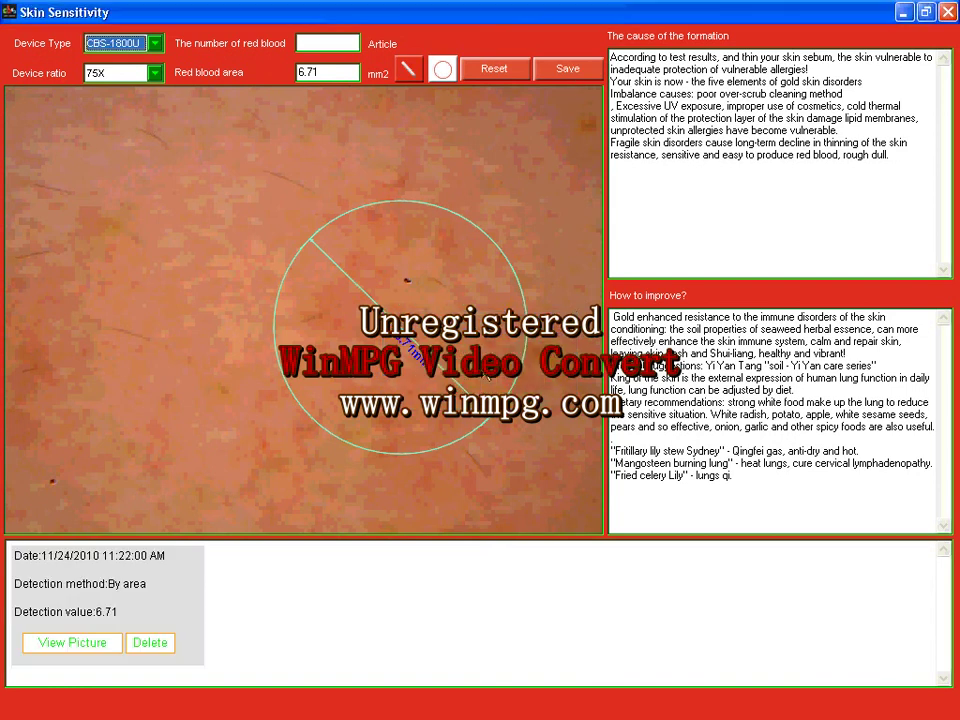
# Run the Moisture analysis after the sensitivity window, getting 10% Normal water content, and dismiss product recommendations.
pyautogui.click(947, 11)
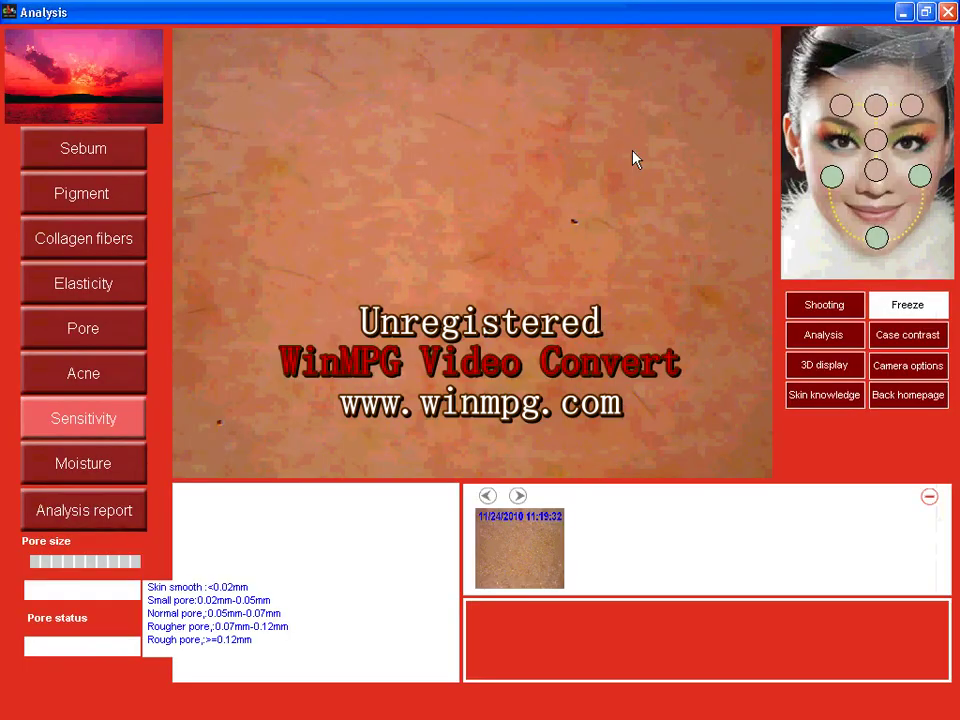
pyautogui.click(110, 464)
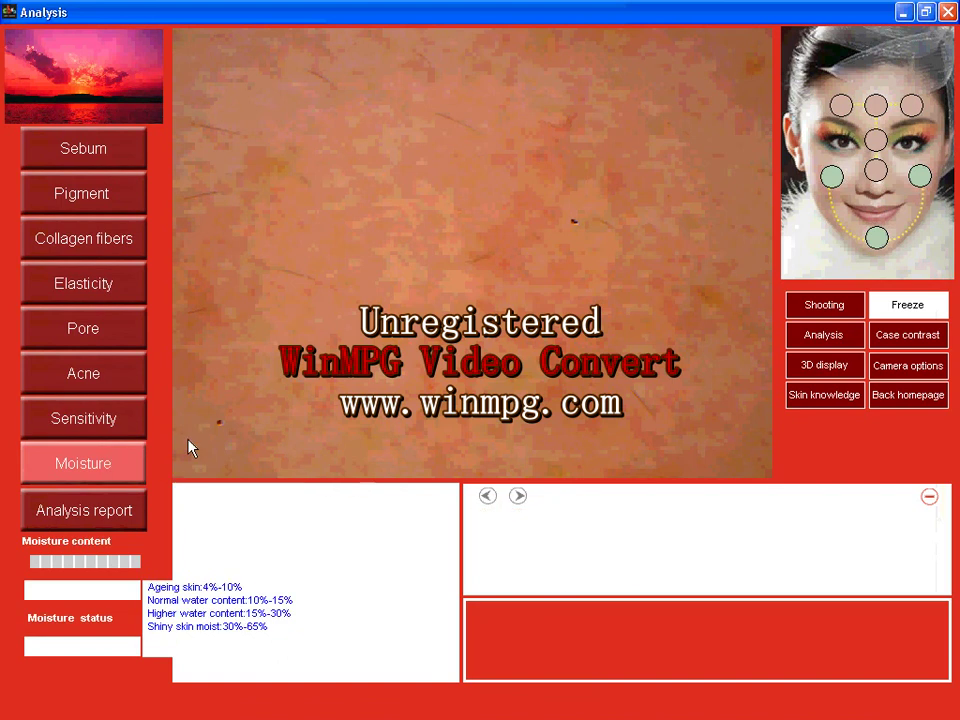
pyautogui.click(820, 338)
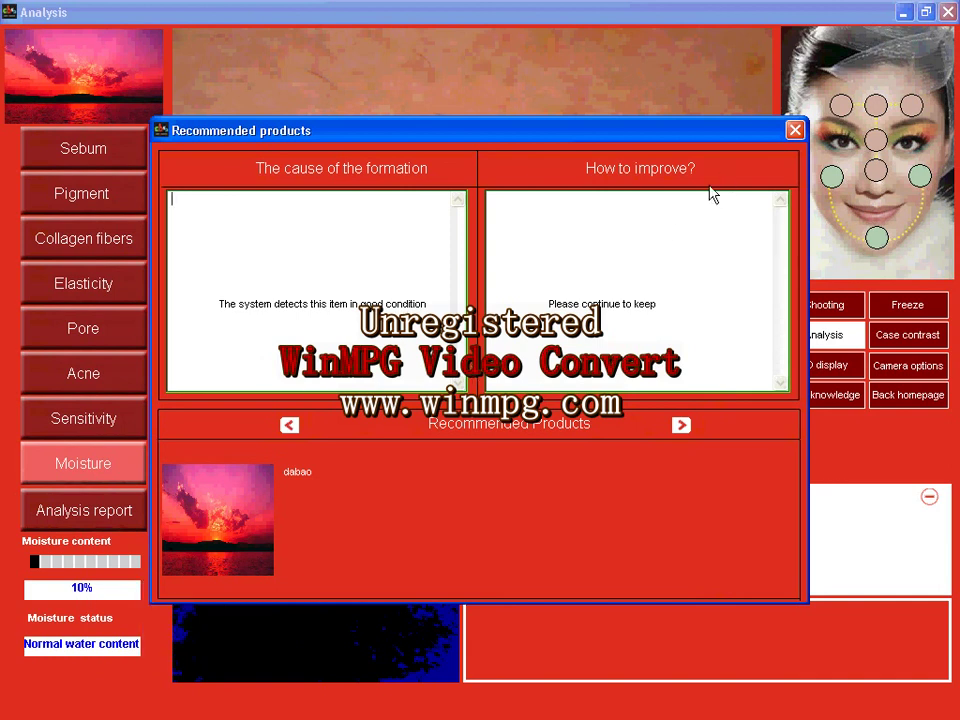
pyautogui.click(794, 131)
pyautogui.moveTo(115, 592)
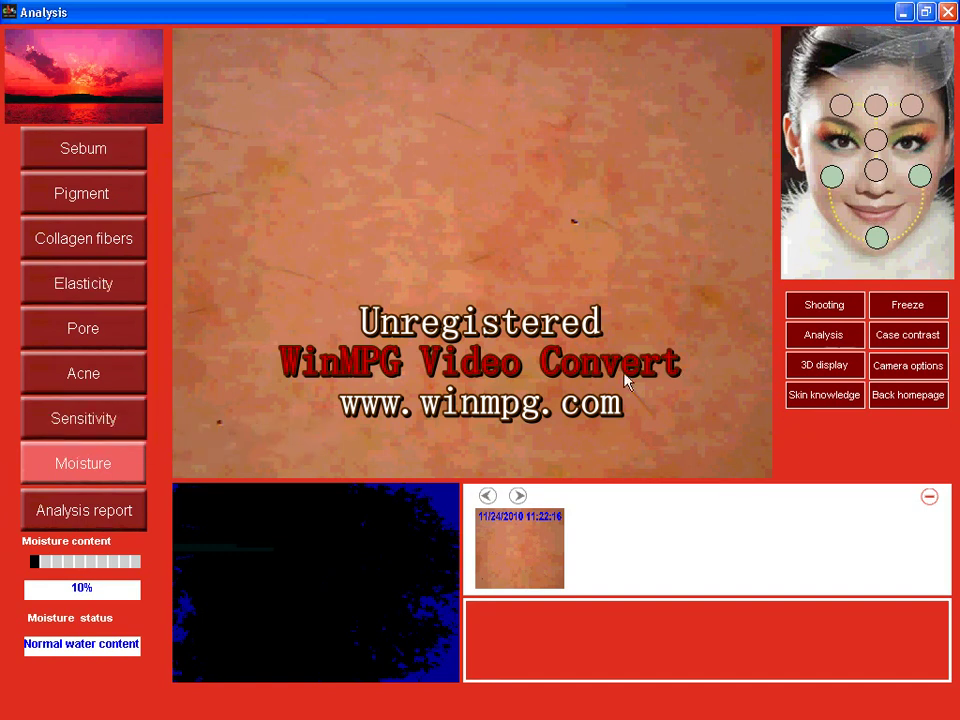
# Open the member's Analysis report and scroll through the Single report.
pyautogui.click(119, 513)
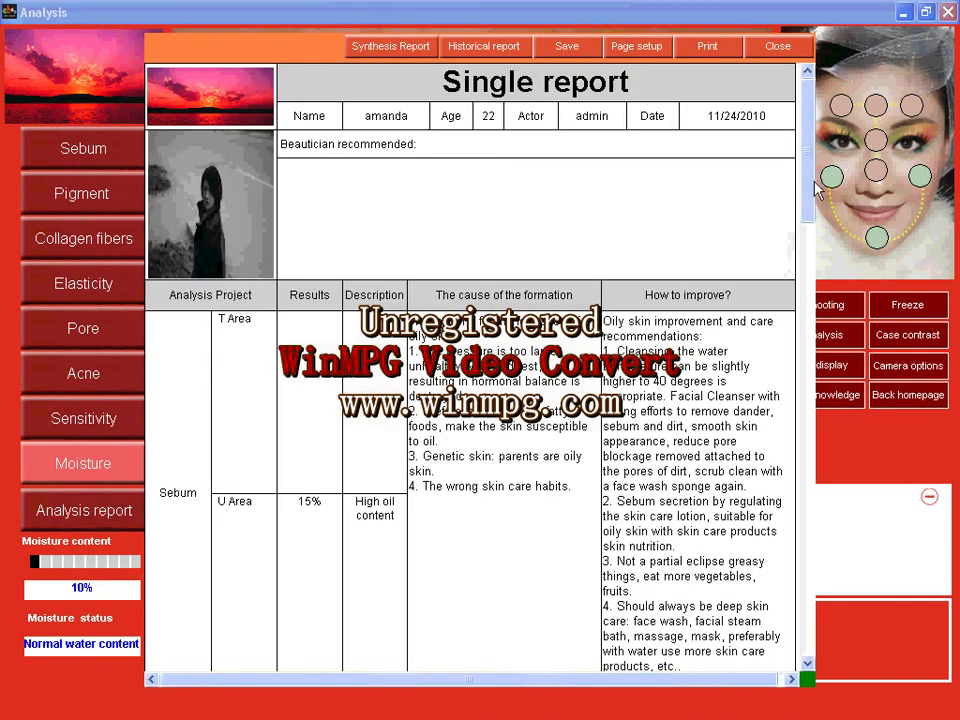
pyautogui.scroll(-10, 810, 189)
pyautogui.scroll(-10, 716, 475)
pyautogui.moveTo(808, 645); pyautogui.dragTo(789, 317)
pyautogui.scroll(10, 789, 317)
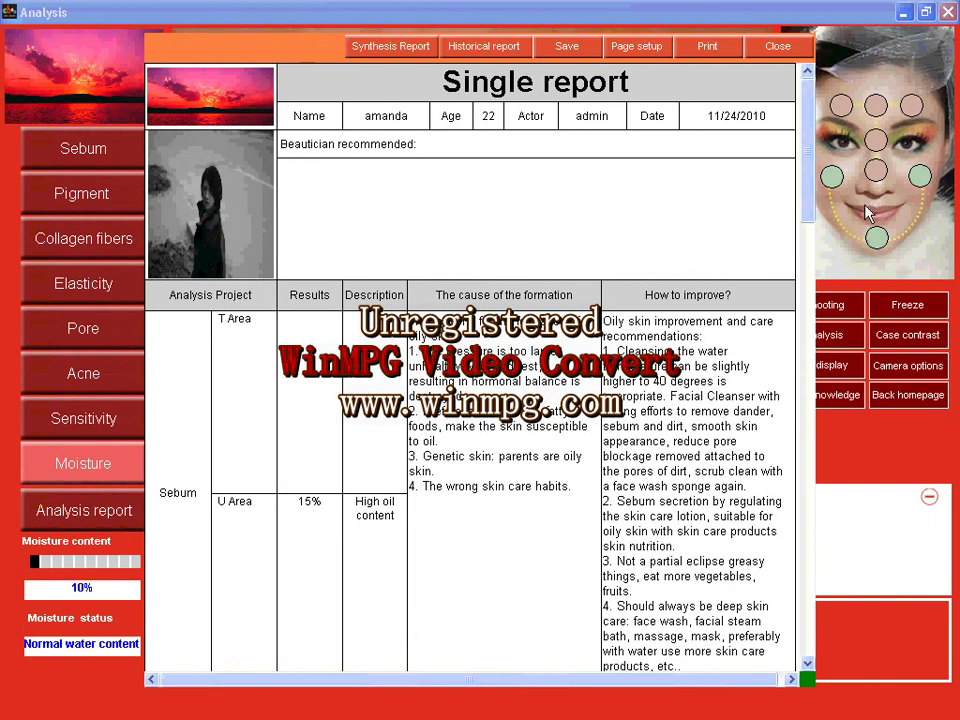
pyautogui.moveTo(810, 189); pyautogui.dragTo(806, 140)
# Enter 'collagen should be added....' in the Beautician recommended box.
pyautogui.moveTo(280, 144); pyautogui.dragTo(418, 144)
pyautogui.click(344, 189)
pyautogui.write('collagen shou')
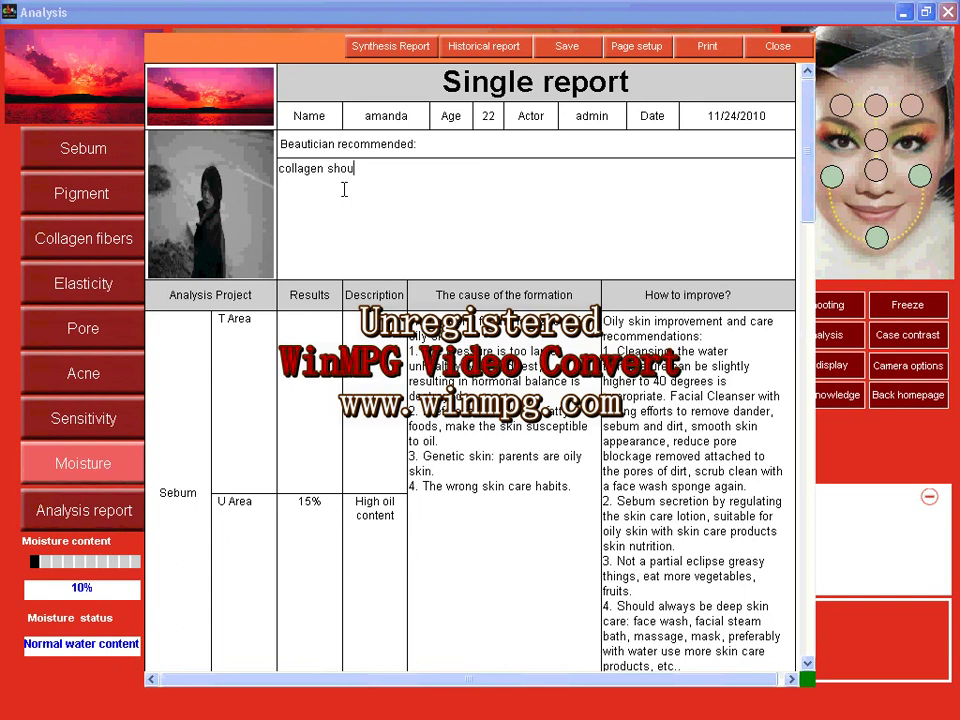
pyautogui.write('ld be')
pyautogui.write('added^')
pyautogui.press('BackSpace')
pyautogui.write('....')
pyautogui.moveTo(810, 203); pyautogui.dragTo(660, 279)
# Show the Synthesis Report charting five skin results, skin age 26.5 versus actual age 22.
pyautogui.click(392, 52)
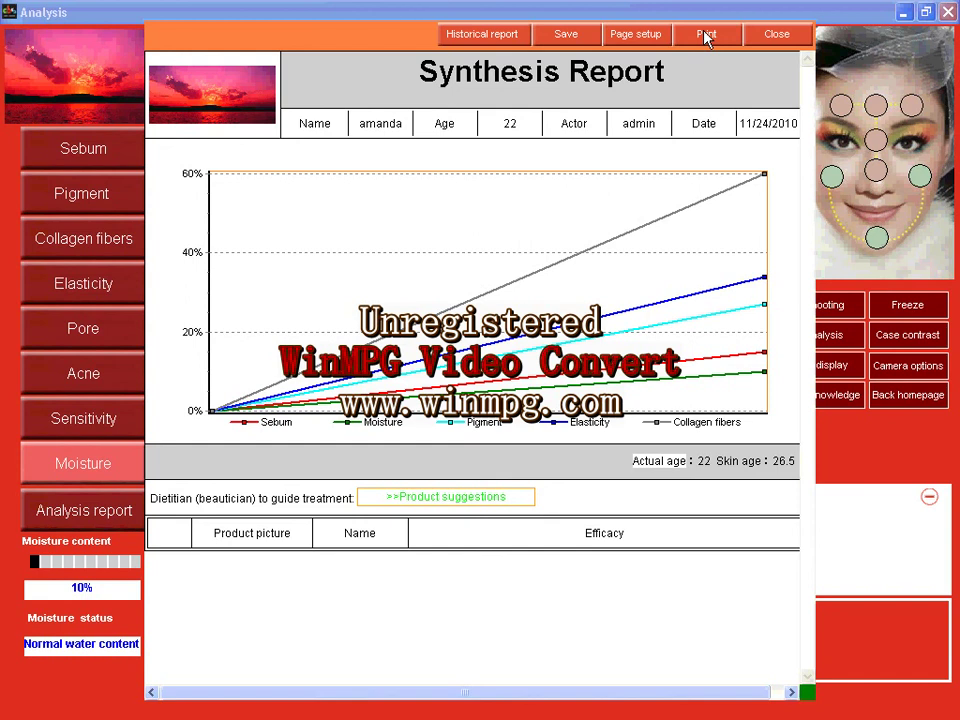
# Open Historical reports and view the 11/24/2010 synthesis report entry.
pyautogui.click(481, 38)
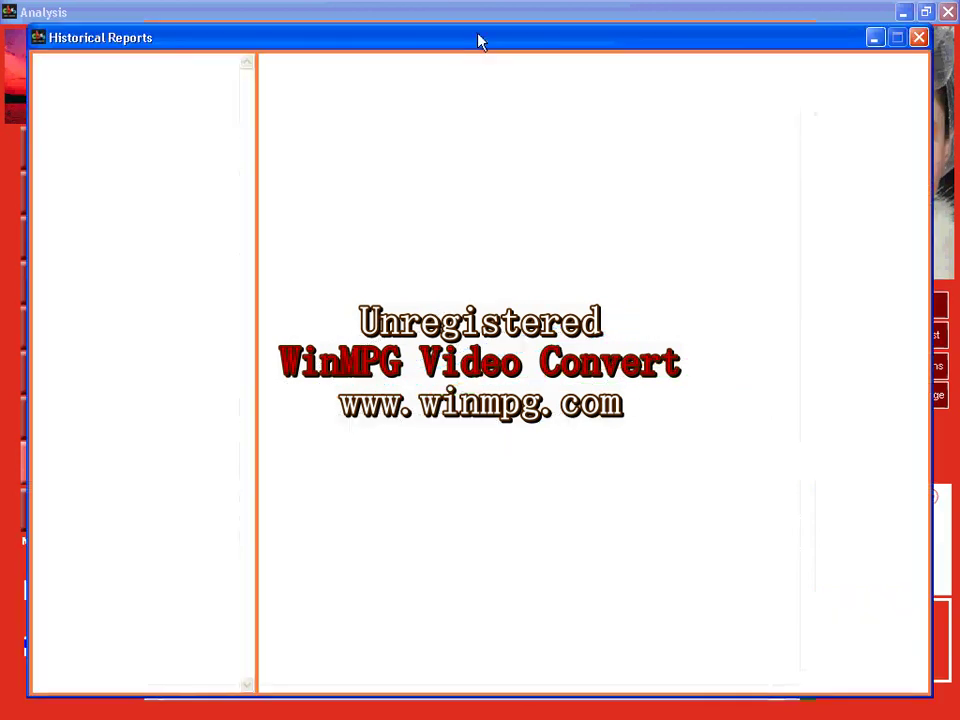
pyautogui.click(919, 37)
pyautogui.click(565, 45)
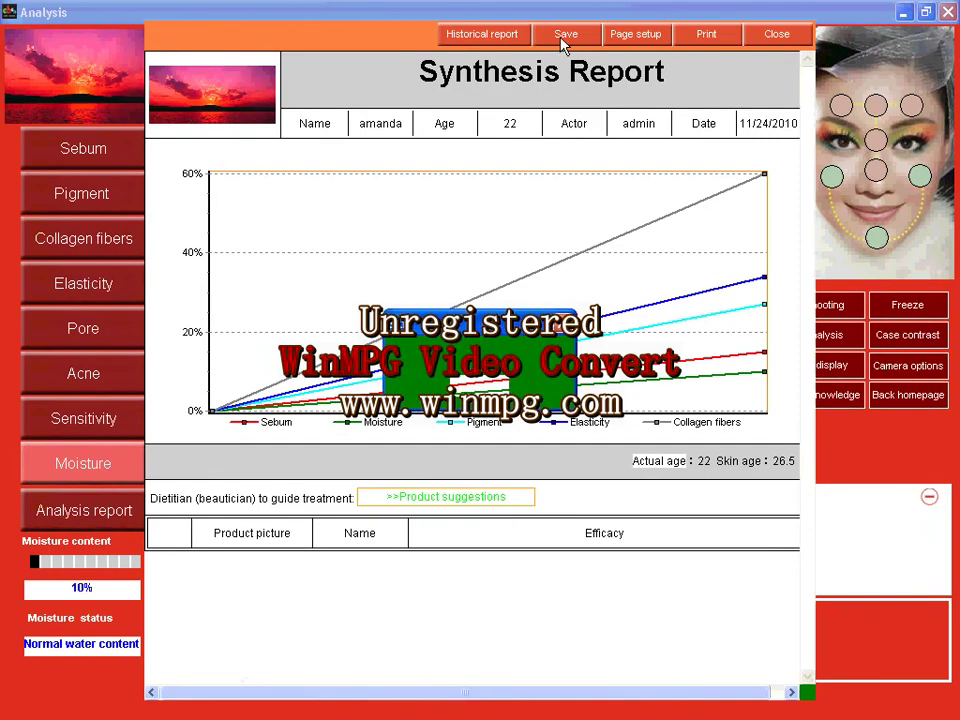
pyautogui.click(484, 34)
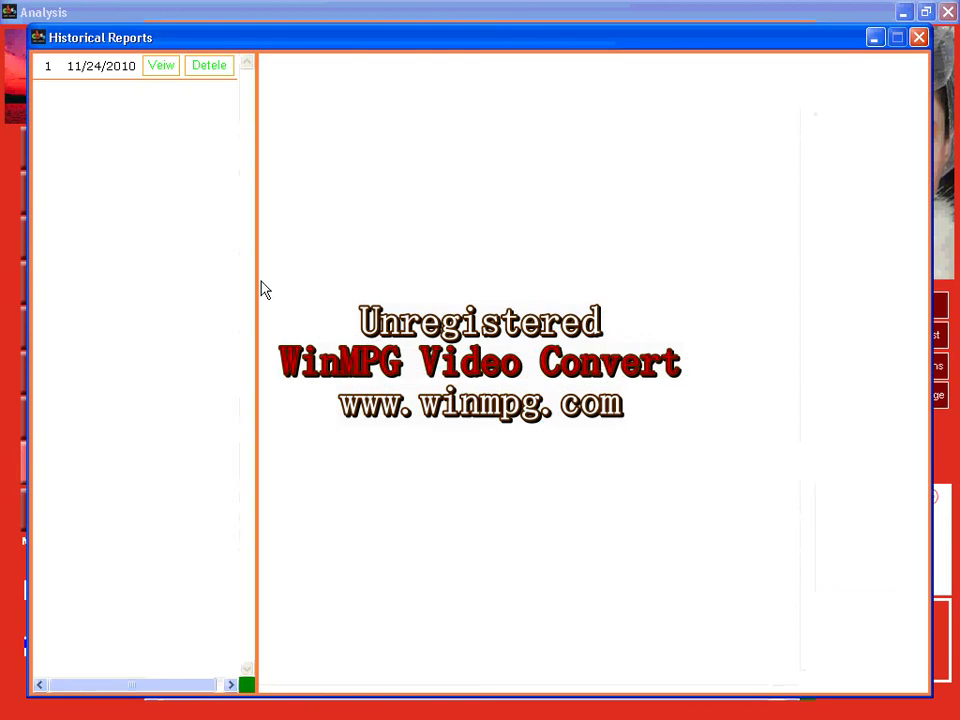
pyautogui.click(161, 67)
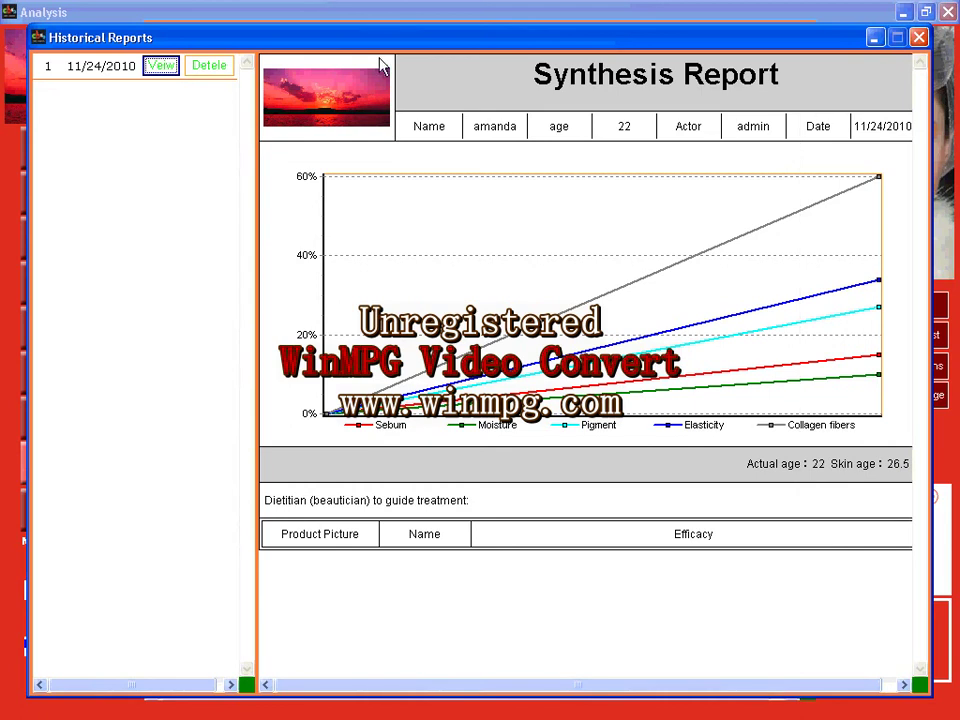
# Close the Historical Reports, Synthesis Report and Single report windows.
pyautogui.click(918, 37)
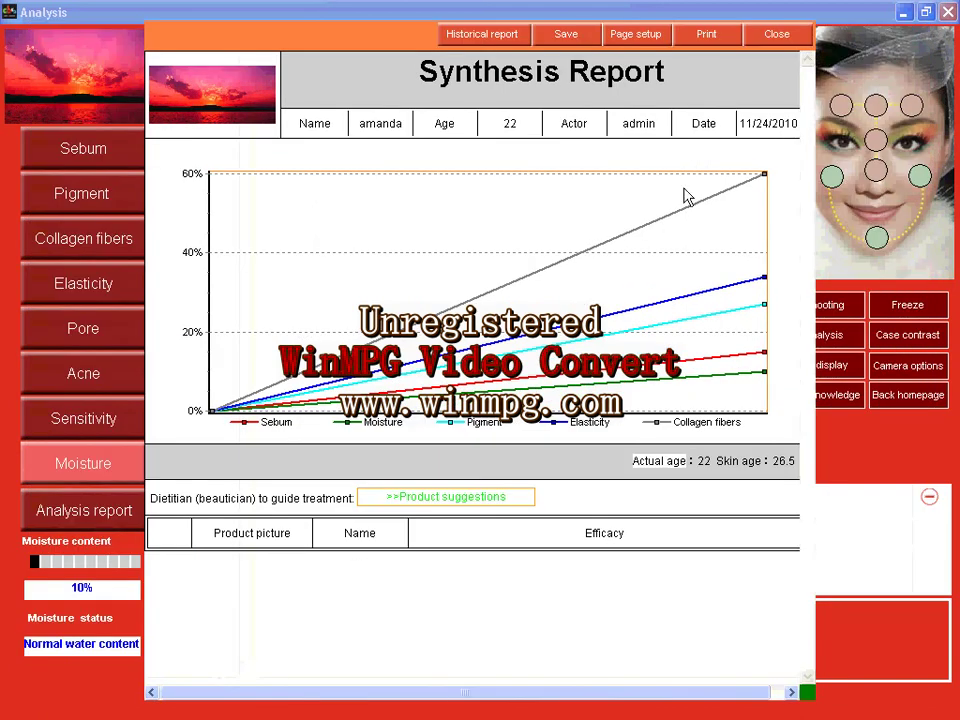
pyautogui.click(798, 41)
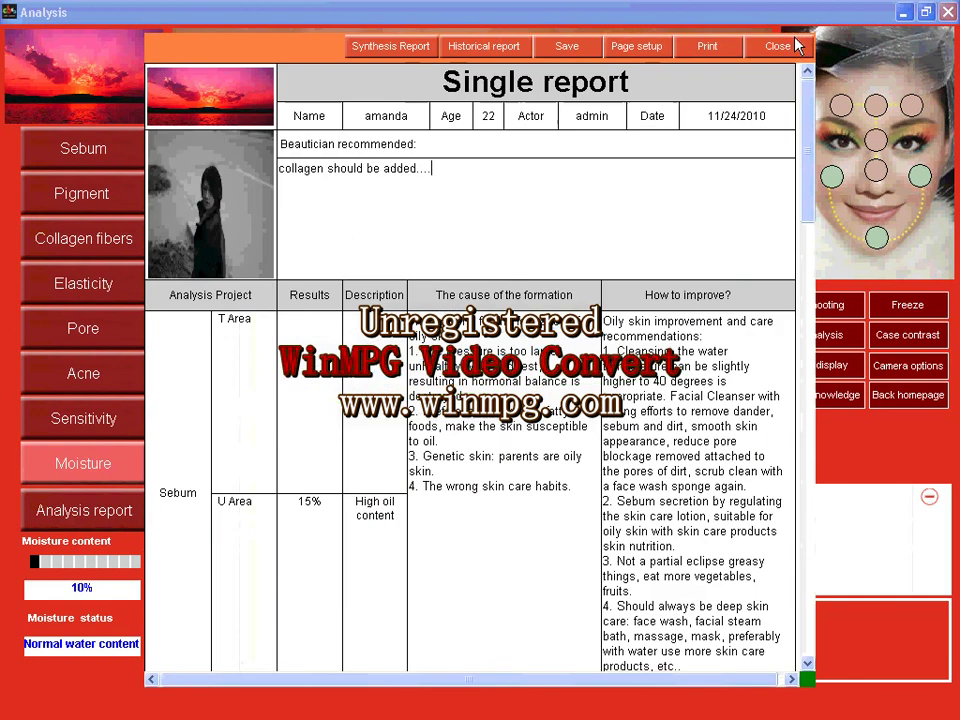
pyautogui.click(800, 42)
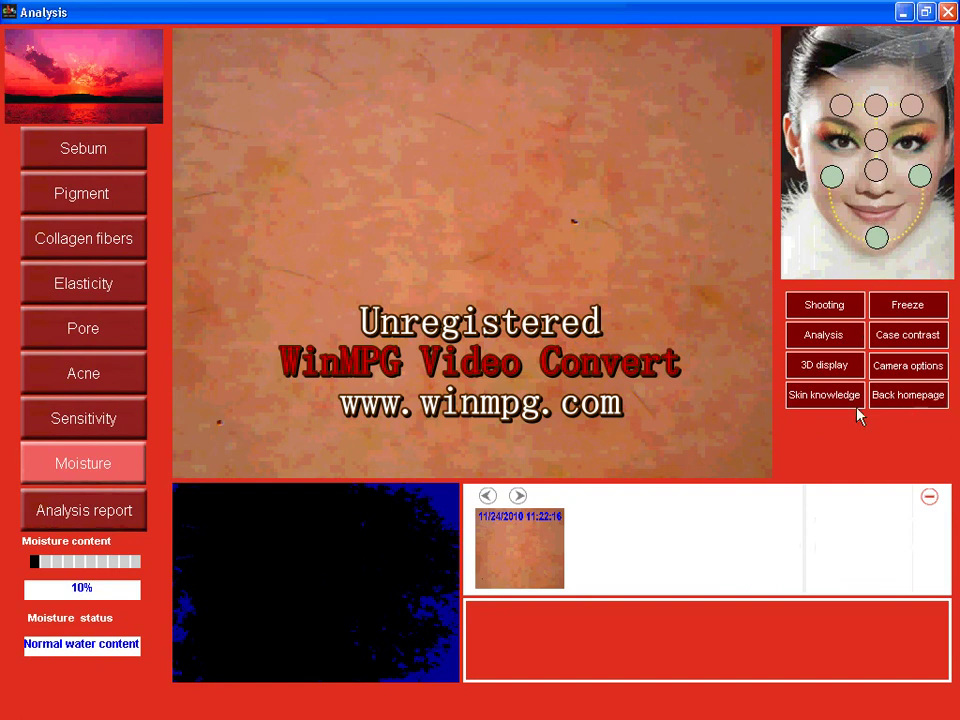
pyautogui.click(907, 336)
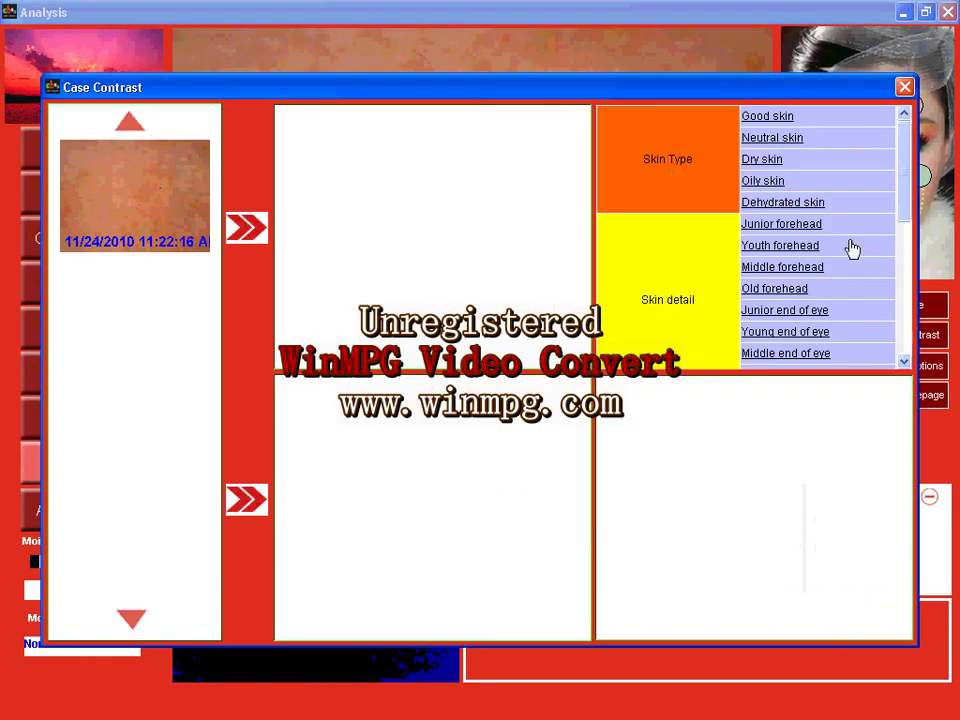
pyautogui.click(762, 117)
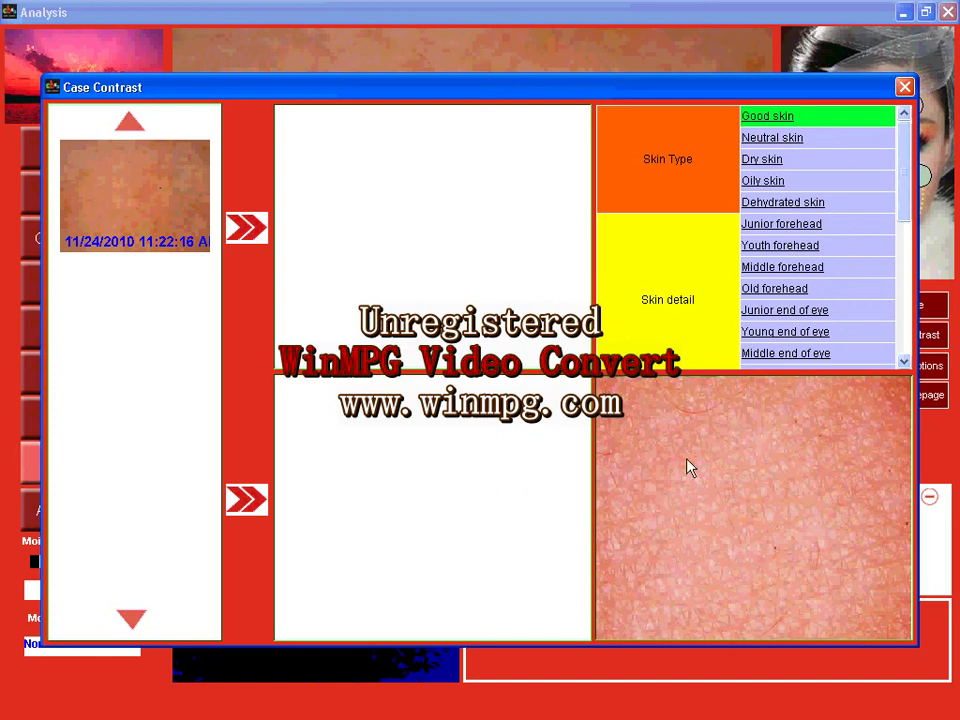
pyautogui.click(163, 197)
pyautogui.click(240, 228)
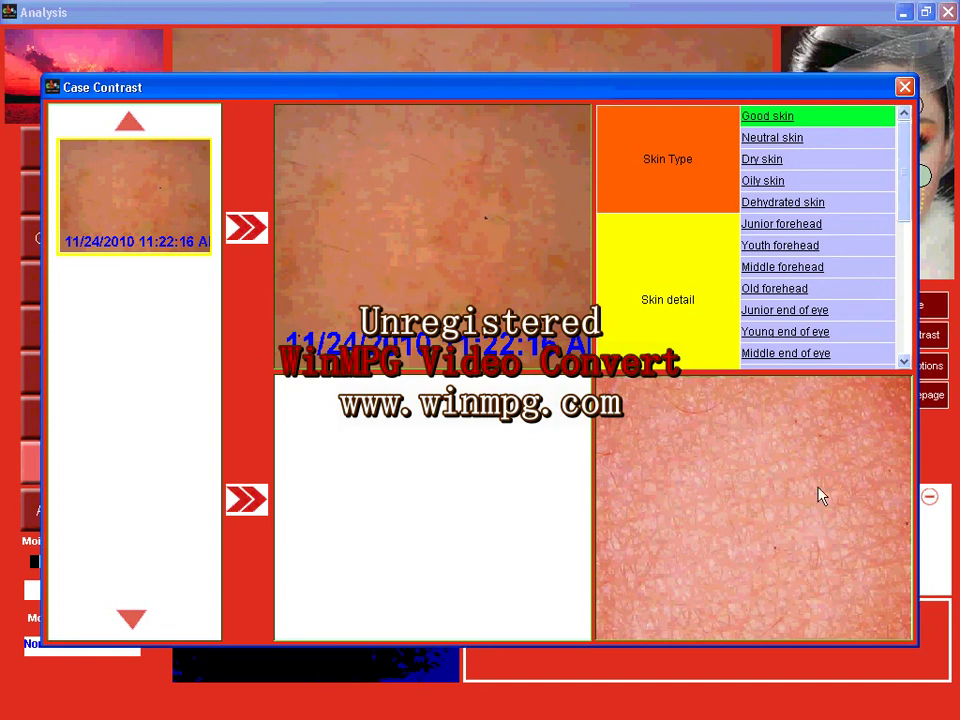
pyautogui.click(905, 88)
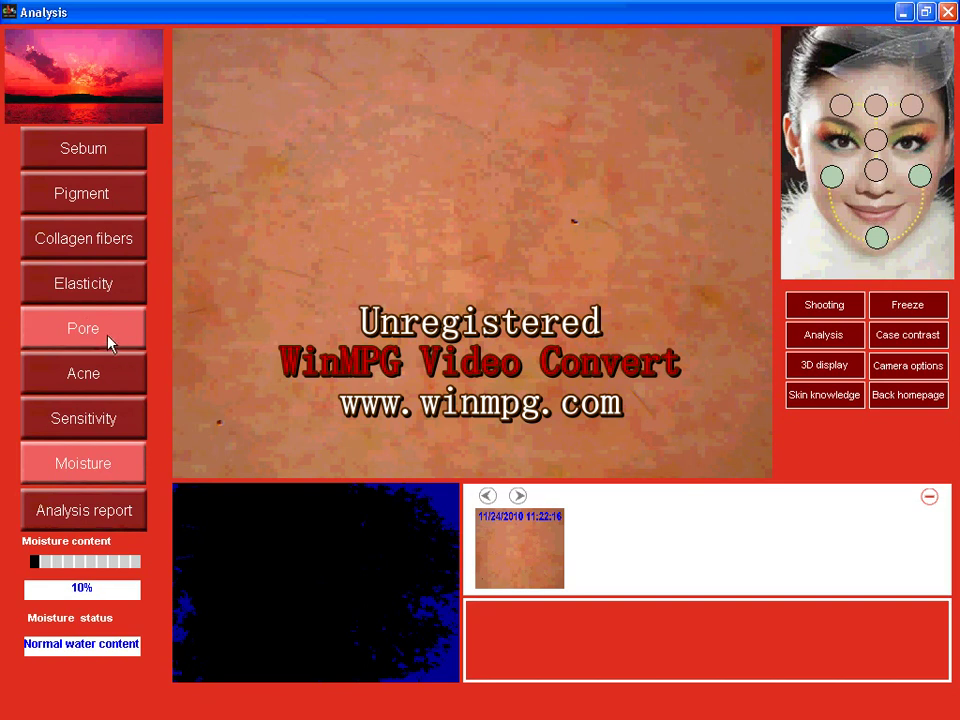
# Open the Skin knowledge training slides, then end the slide show.
pyautogui.click(828, 400)
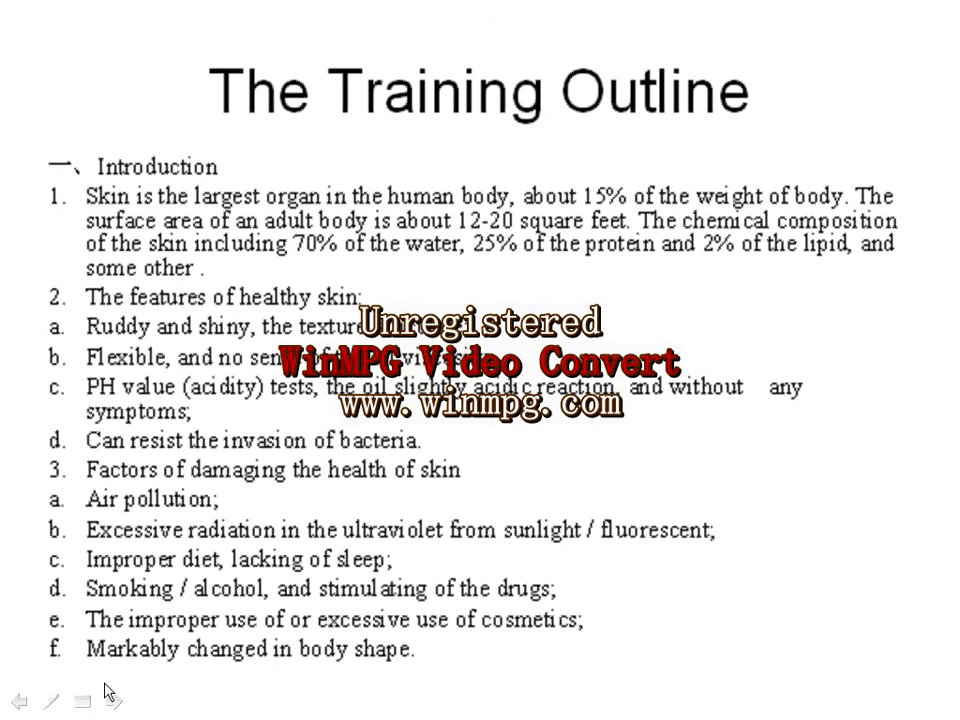
pyautogui.click(82, 704)
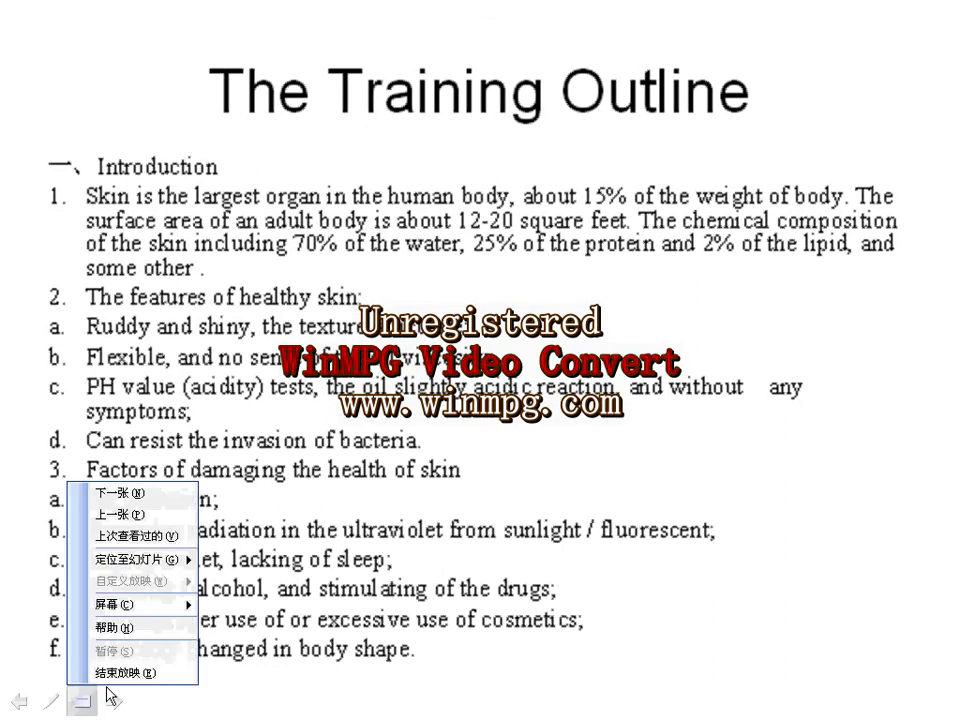
pyautogui.click(122, 674)
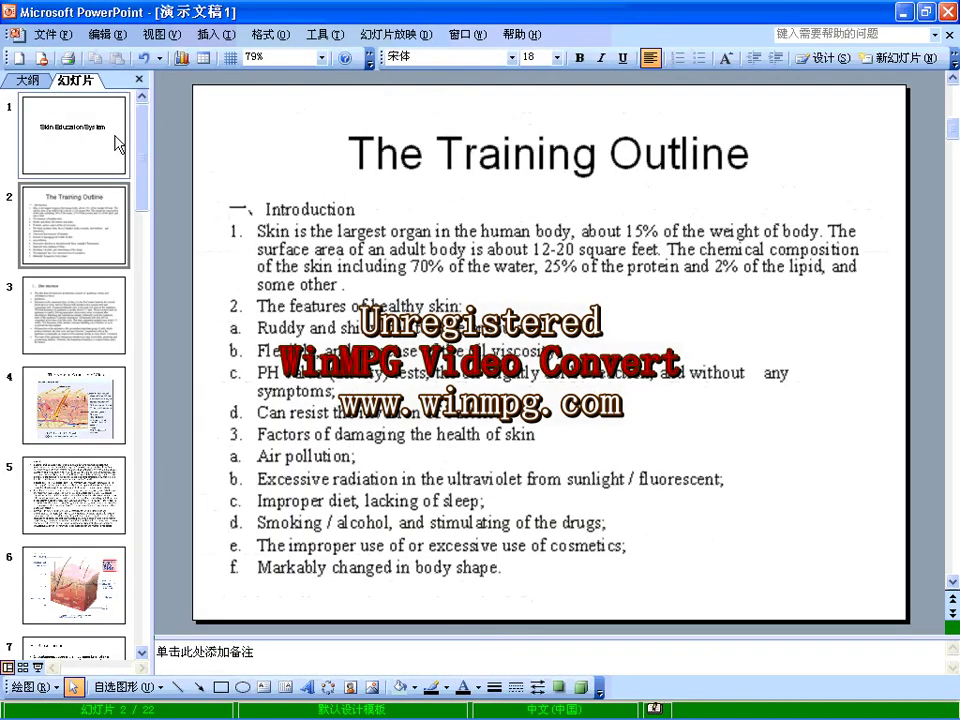
# Close PowerPoint without saving, then close the Analysis screen and exit the program.
pyautogui.click(946, 12)
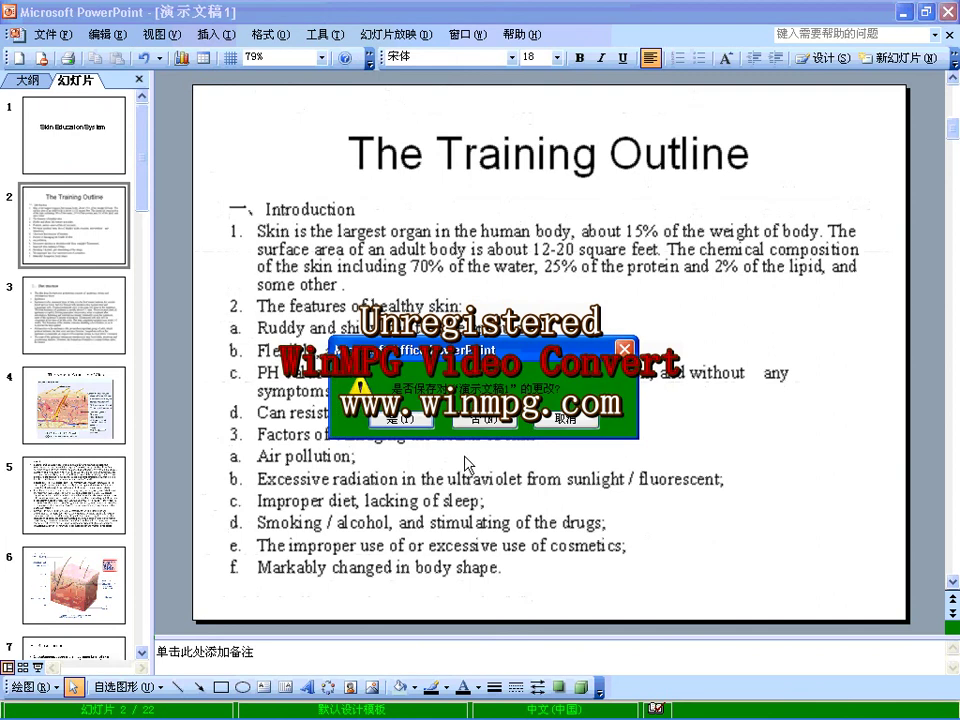
pyautogui.click(478, 418)
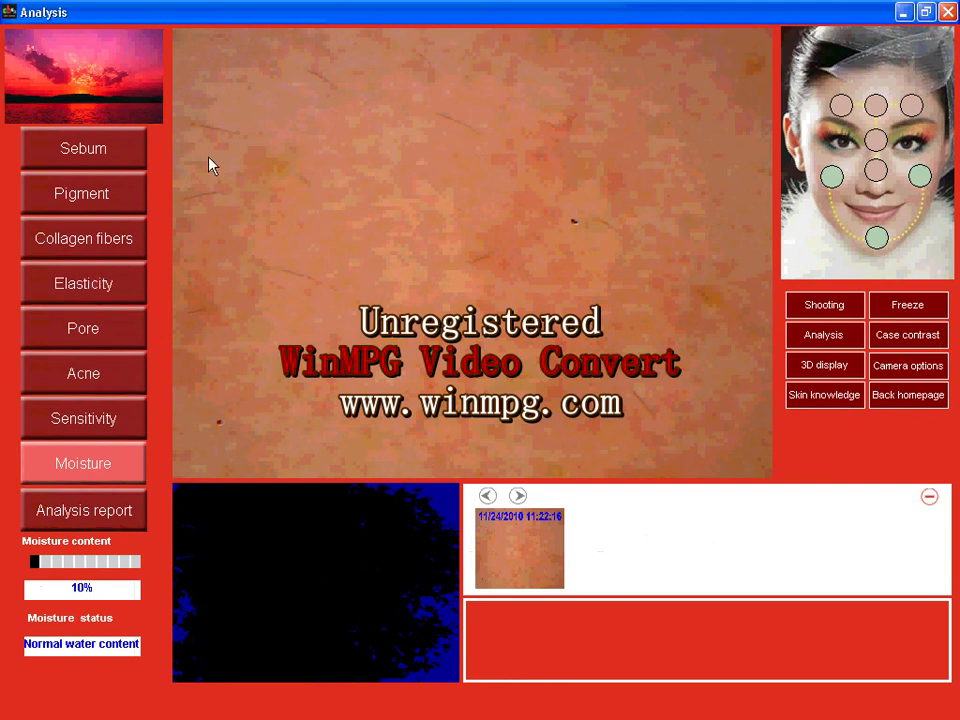
pyautogui.click(948, 12)
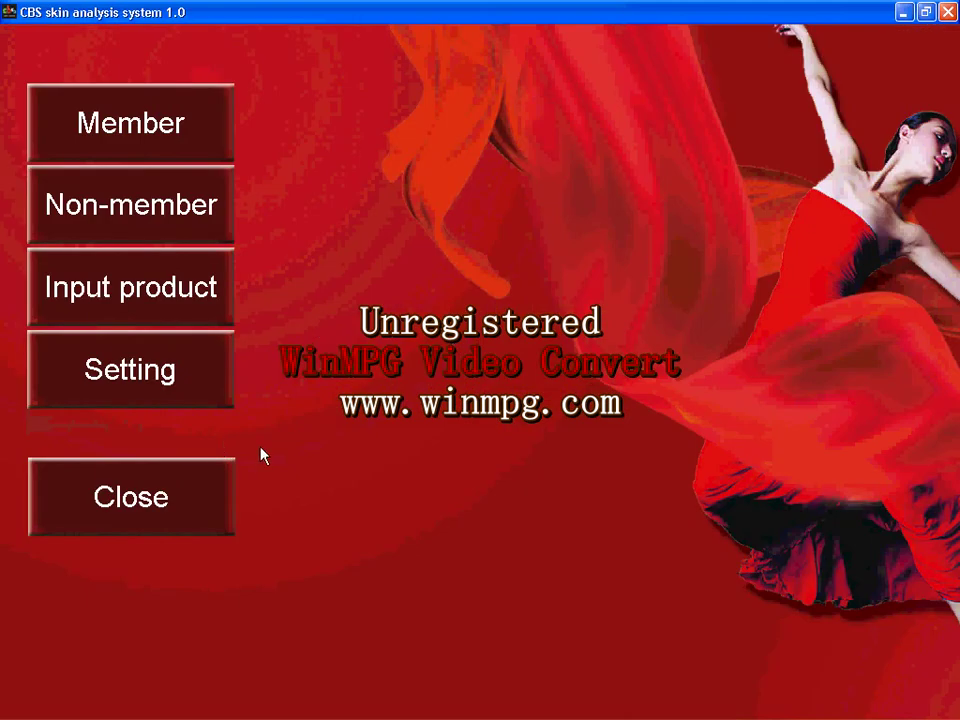
pyautogui.click(190, 511)
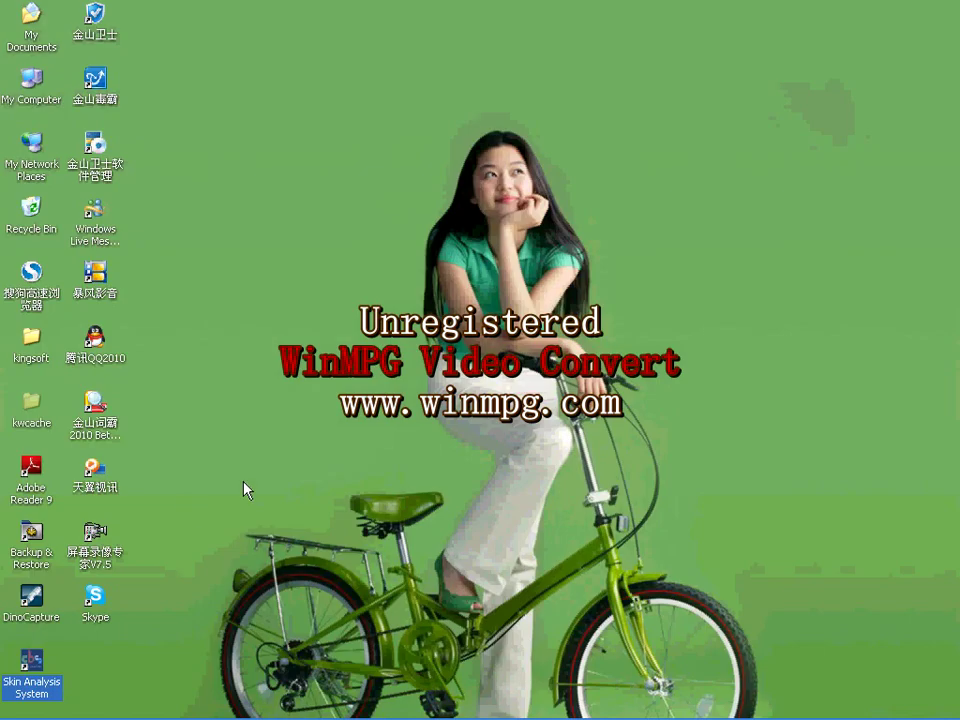